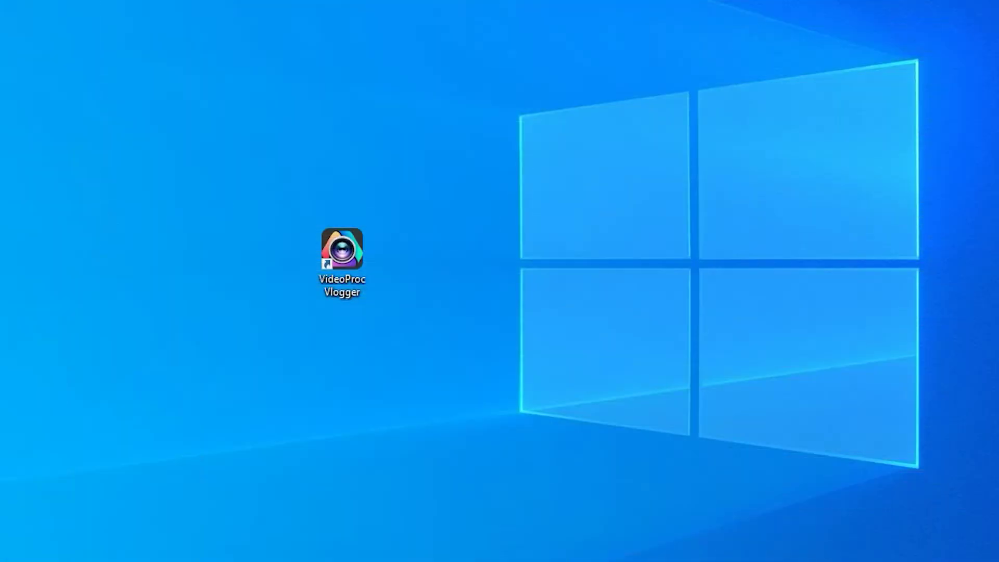
# - Launch VideoProc Vlogger and create a new project named 'ink'
pyautogui.doubleClick(362, 253)
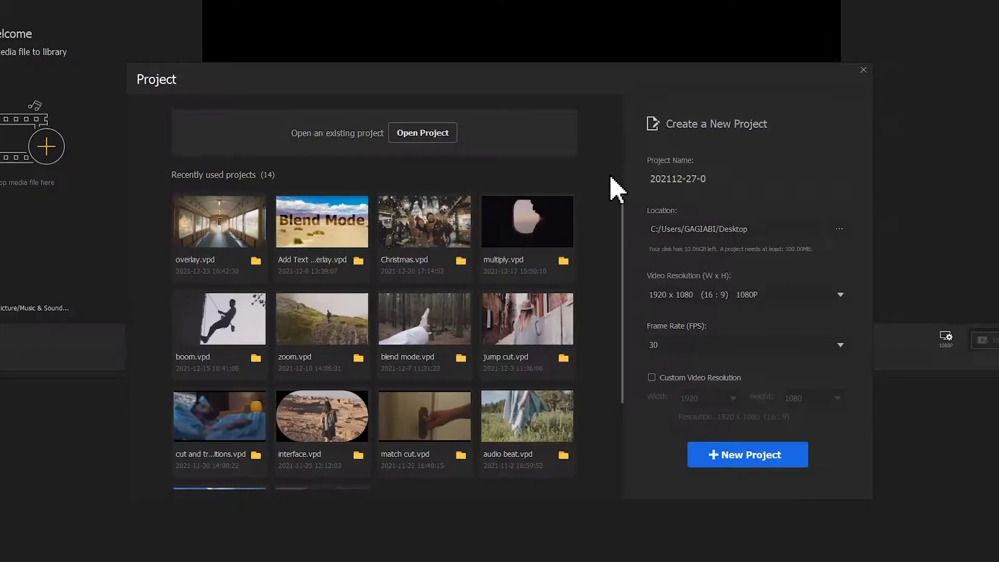
pyautogui.click(727, 179)
pyautogui.write('ink')
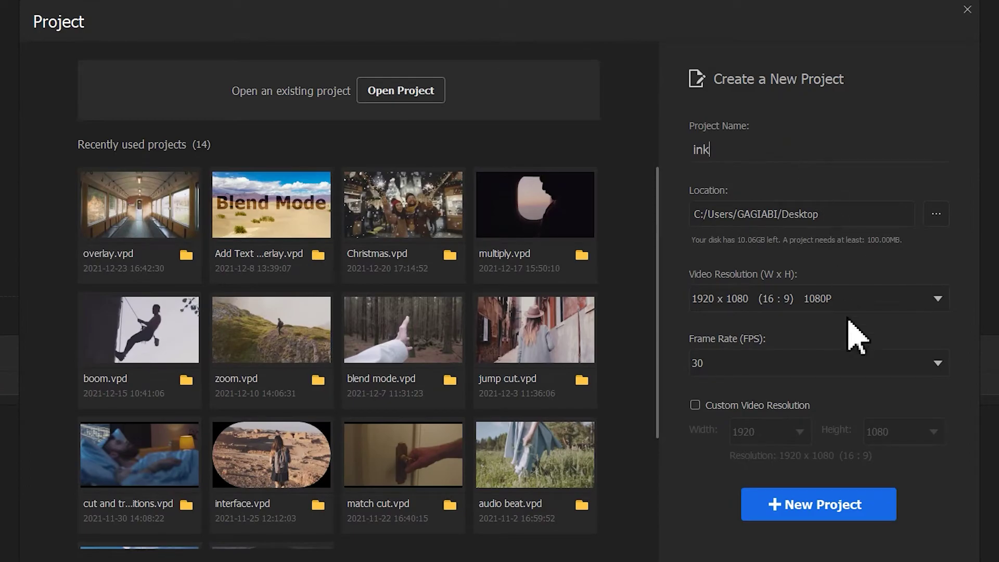
pyautogui.click(853, 506)
# - Import music.mp3 and place it on the audio track
pyautogui.click(183, 207)
pyautogui.click(586, 103)
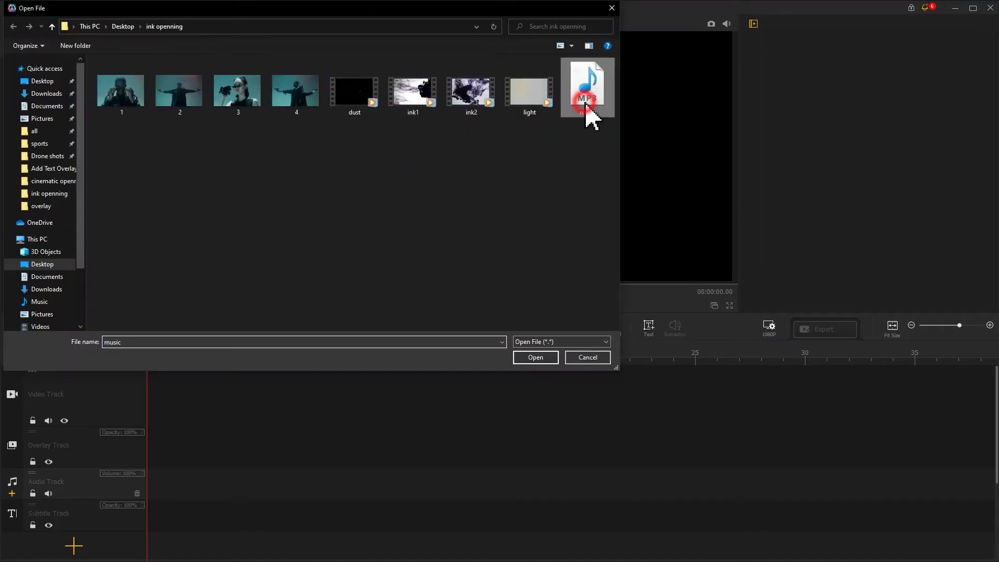
pyautogui.click(536, 357)
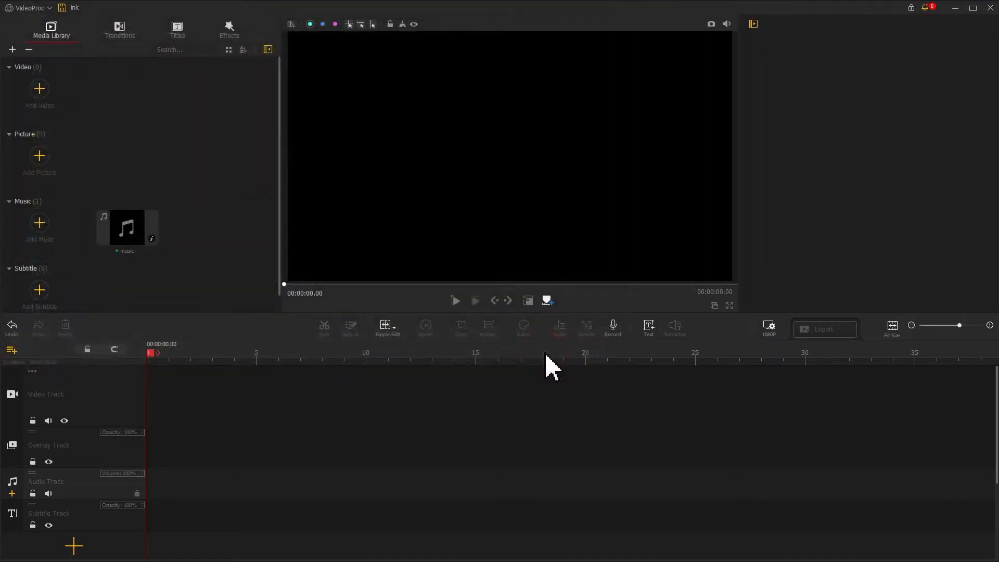
pyautogui.moveTo(123, 237); pyautogui.dragTo(138, 497)
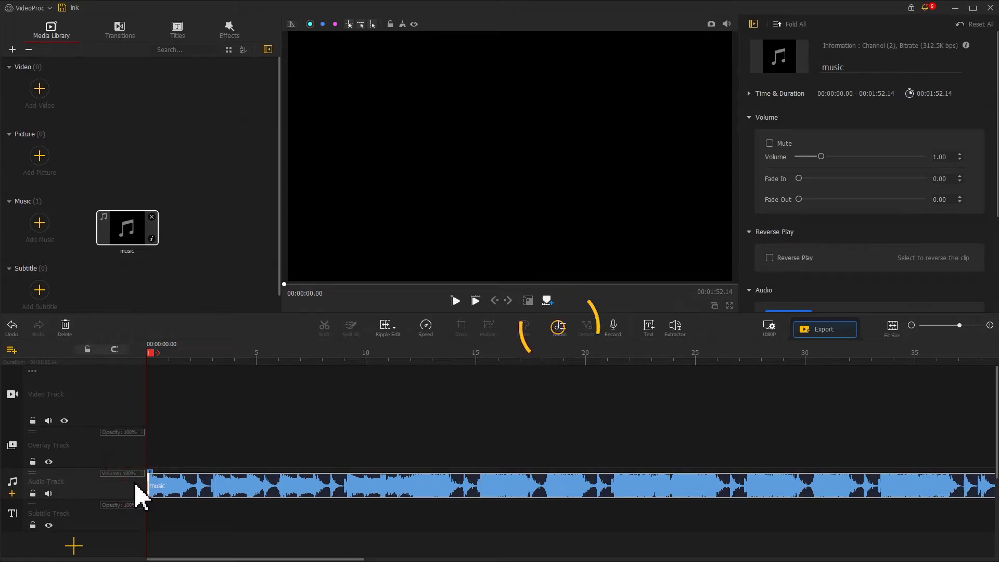
pyautogui.click(557, 332)
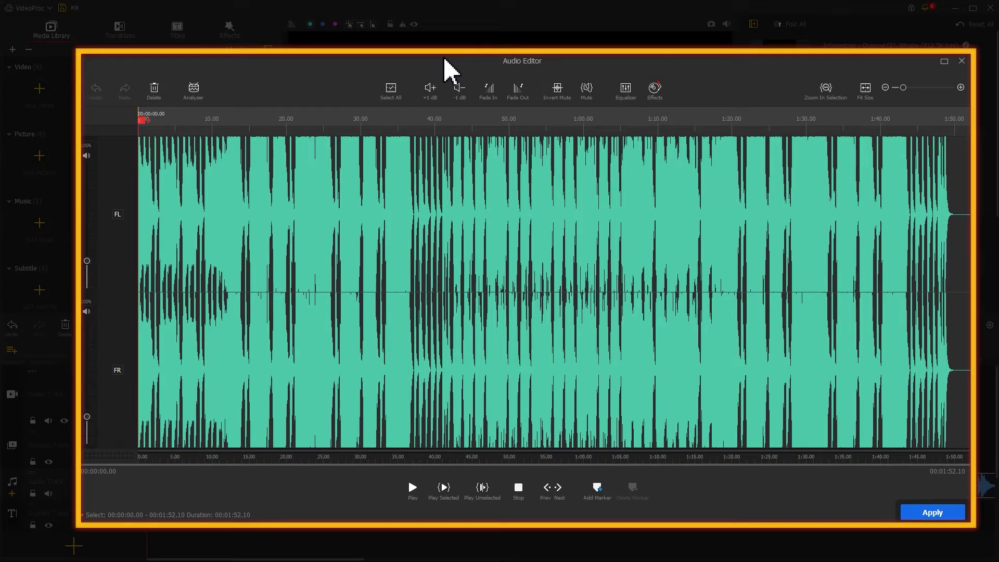
pyautogui.click(196, 94)
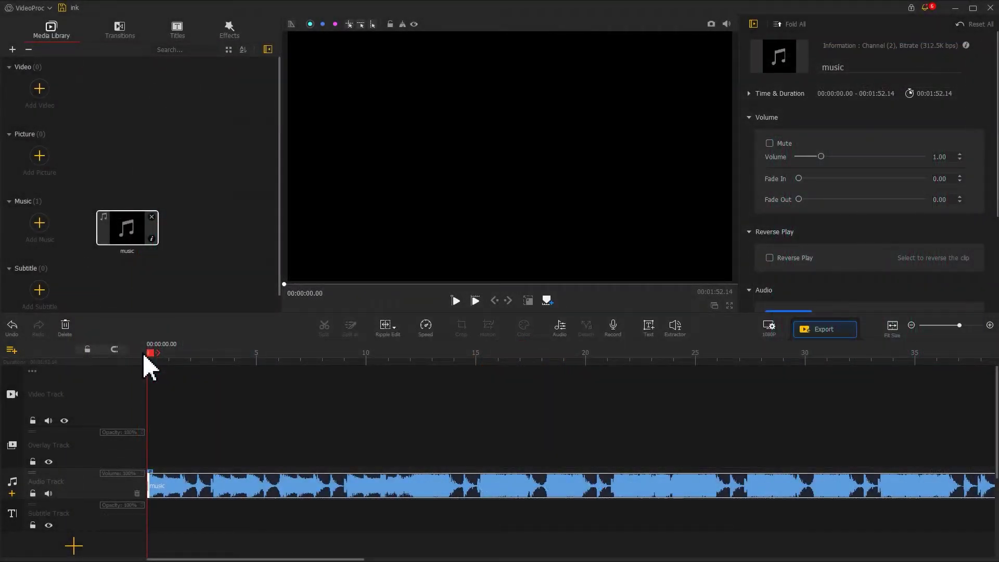
# - Play the music and drop beat markers at roughly 3, 6.3 and 9.4 seconds
pyautogui.press('space')
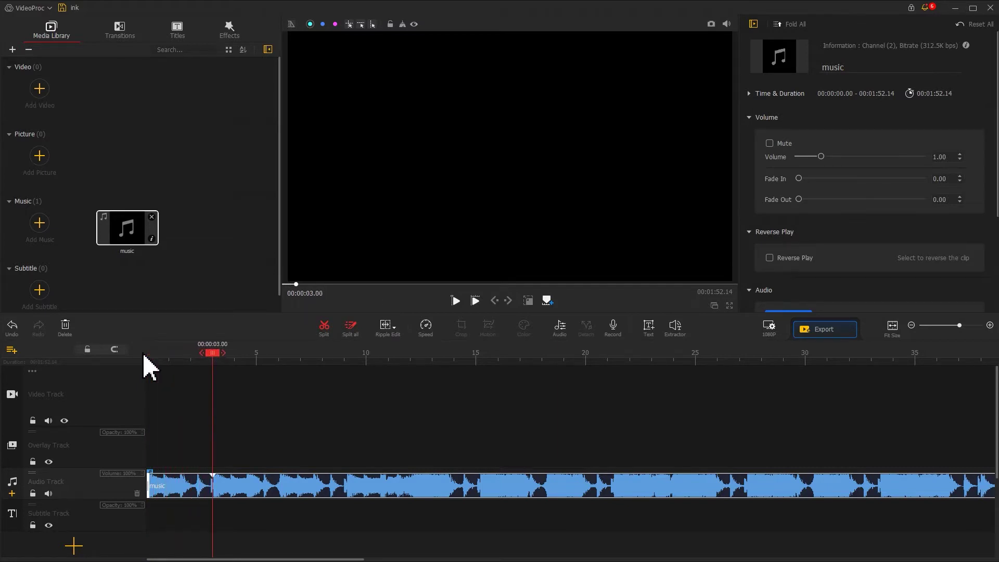
pyautogui.press('space')
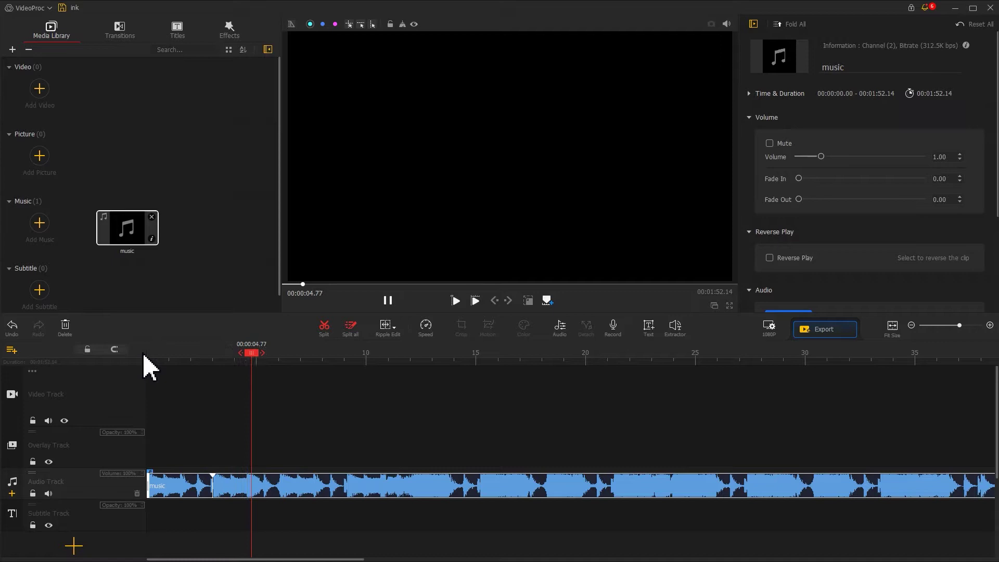
pyautogui.press('m')
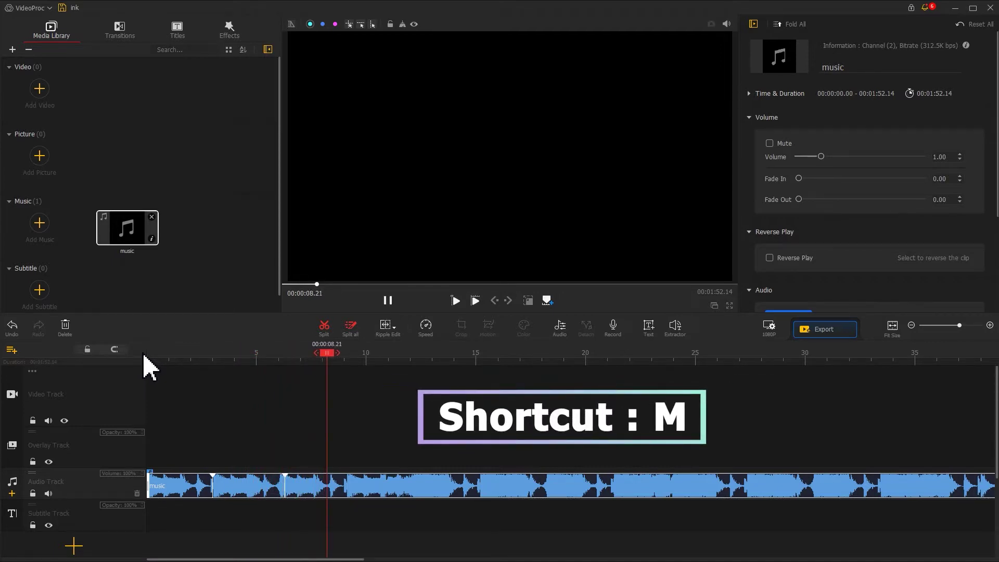
pyautogui.press('space')
pyautogui.press('space')
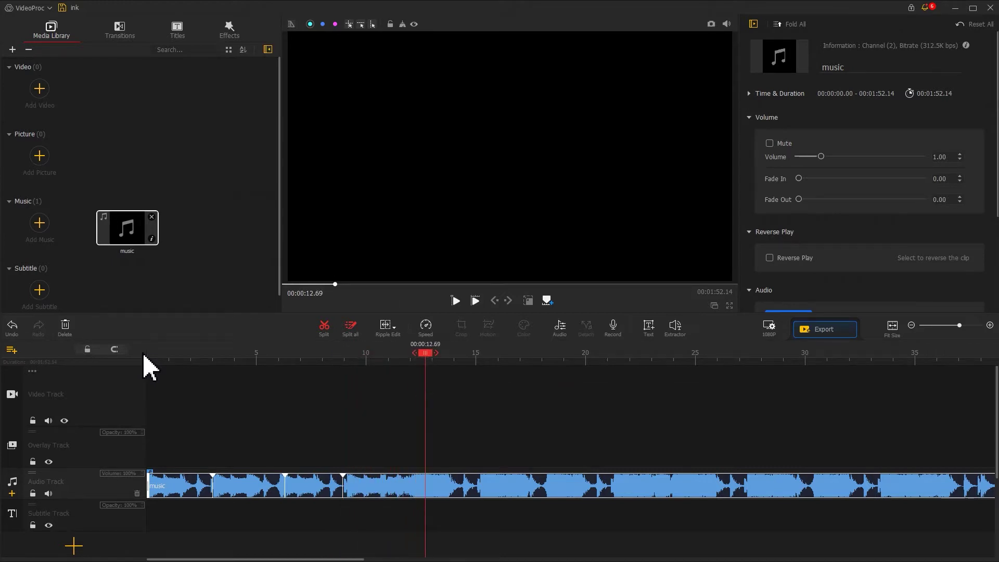
# - Split the music at 12.69 s, delete the remainder, and apply a 1.36-second fade out
pyautogui.click(324, 335)
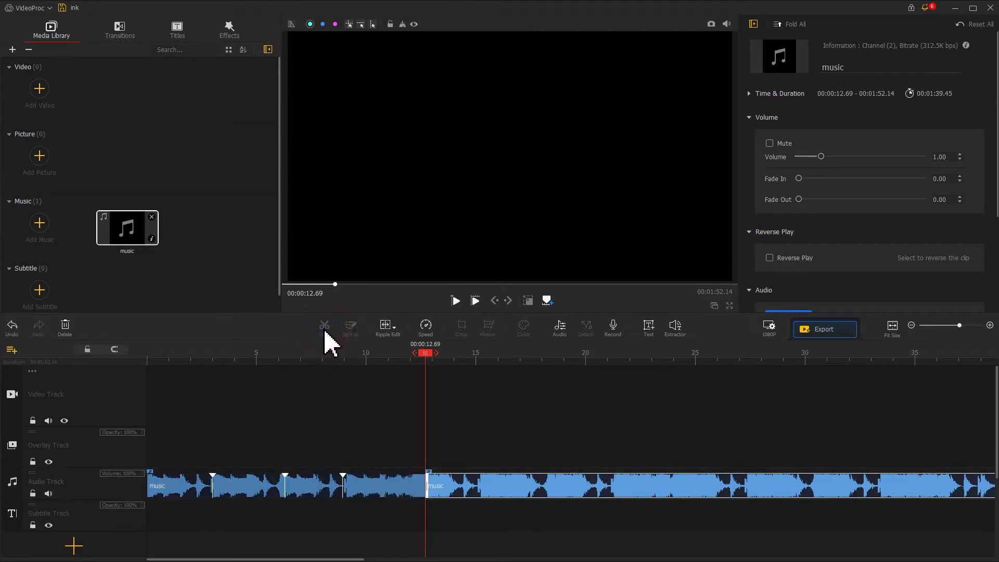
pyautogui.click(553, 492)
pyautogui.press('Delete')
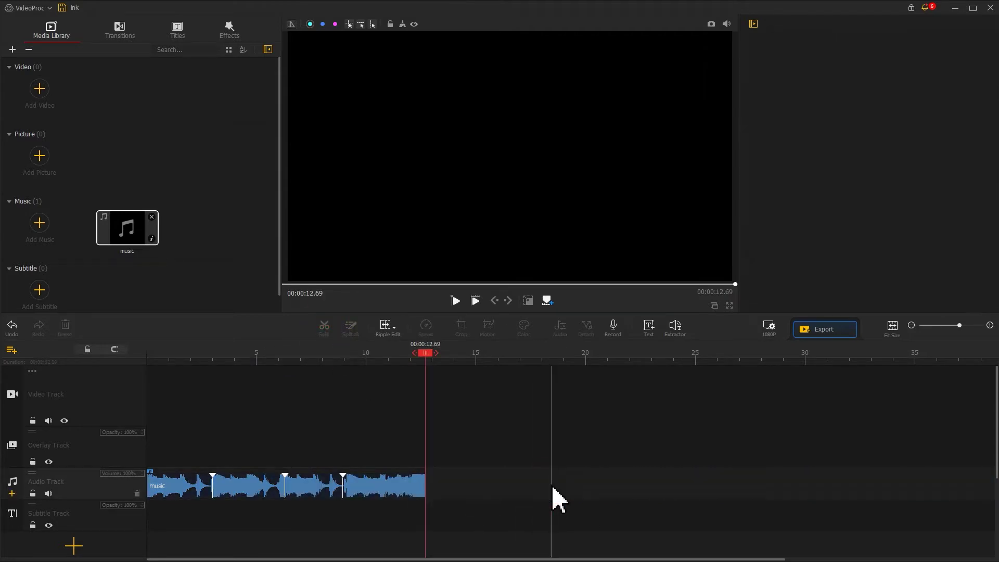
pyautogui.click(404, 489)
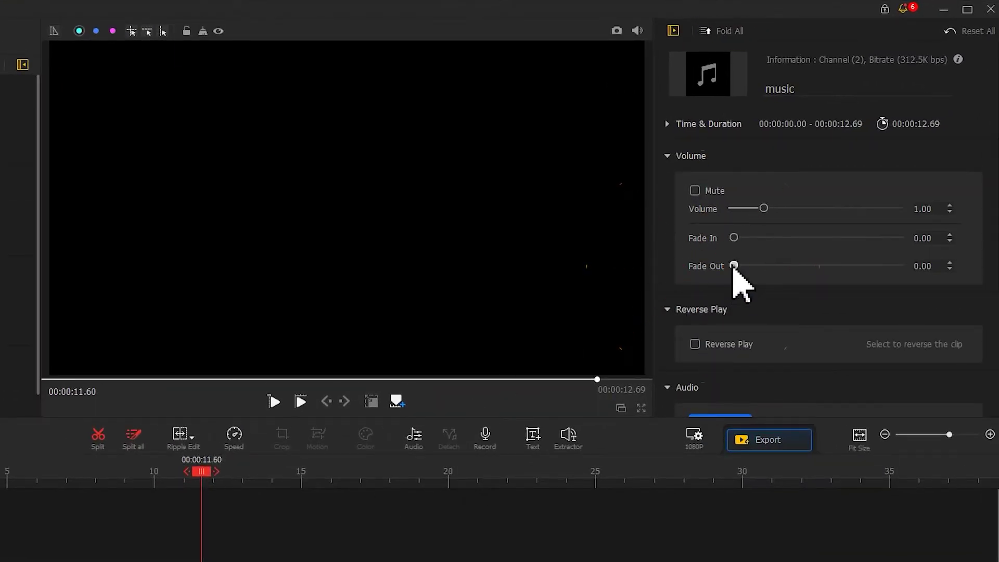
pyautogui.moveTo(733, 266); pyautogui.dragTo(755, 266)
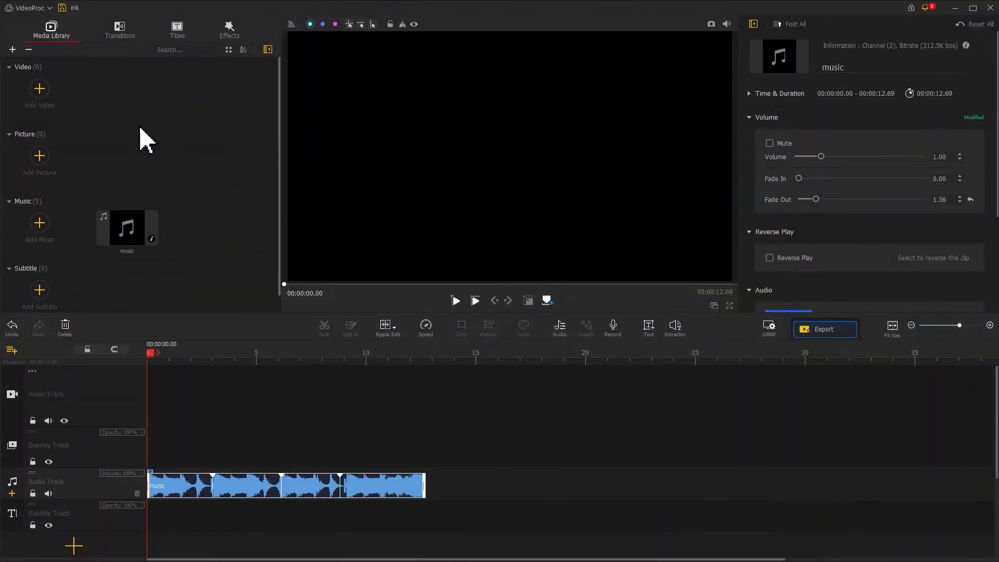
# - Import stills 1–4 and the light clip into the media library
pyautogui.click(50, 86)
pyautogui.moveTo(123, 138); pyautogui.dragTo(303, 116)
pyautogui.keyDown('ctrl'); pyautogui.click(529, 96); pyautogui.keyUp('ctrl')
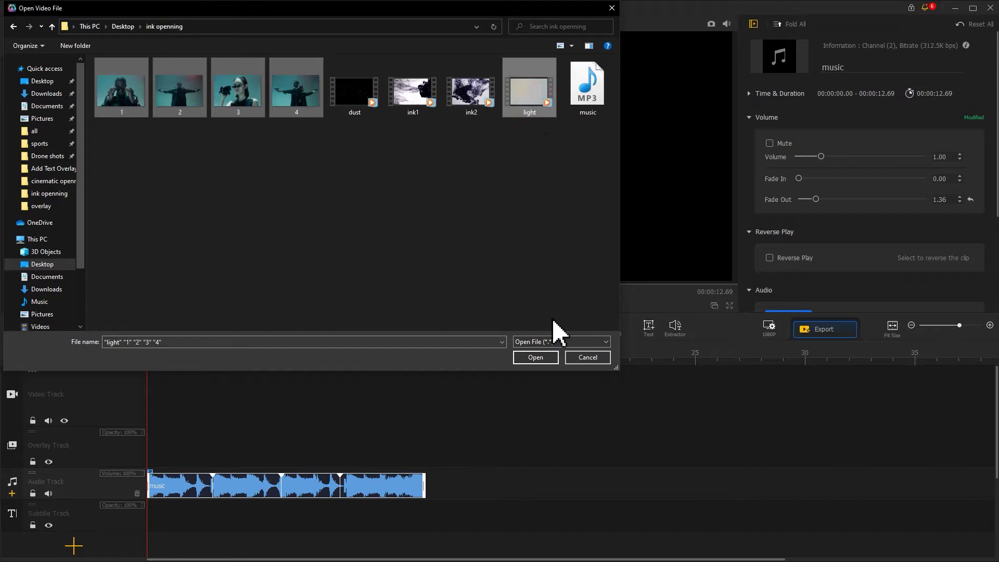
pyautogui.click(553, 358)
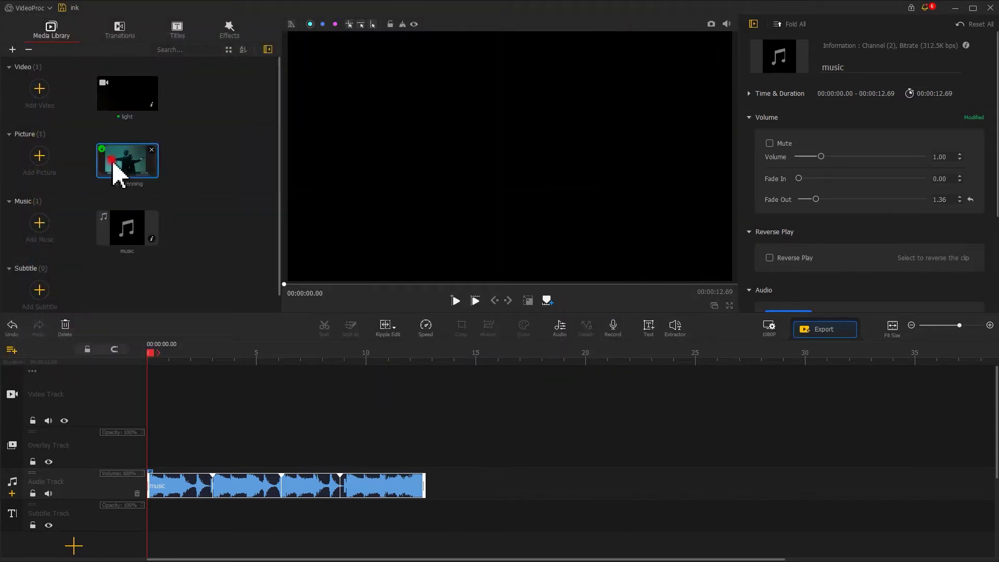
# - Place stills 1, 2, 3 and 4 in order on the video track
pyautogui.doubleClick(114, 163)
pyautogui.moveTo(40, 152); pyautogui.dragTo(174, 391)
pyautogui.moveTo(216, 104); pyautogui.dragTo(312, 385)
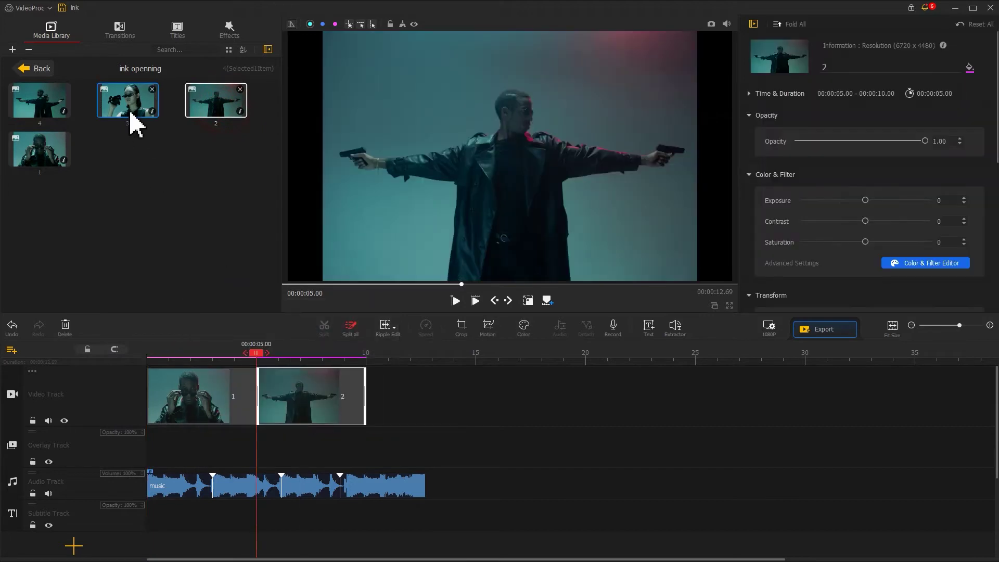
pyautogui.moveTo(129, 112); pyautogui.dragTo(411, 395)
pyautogui.moveTo(41, 104); pyautogui.dragTo(536, 383)
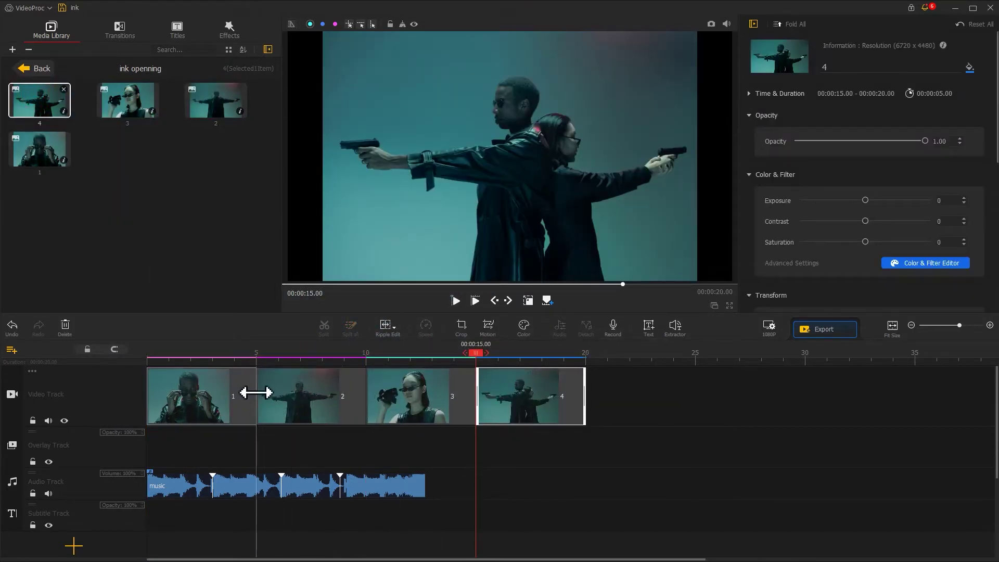
# - Trim the stills to the beat cuts: 3 s, 6.13 s, then still 4 ending at 12.69 s
pyautogui.moveTo(250, 393); pyautogui.dragTo(215, 413)
pyautogui.moveTo(330, 390); pyautogui.dragTo(282, 395)
pyautogui.moveTo(389, 388); pyautogui.dragTo(339, 391)
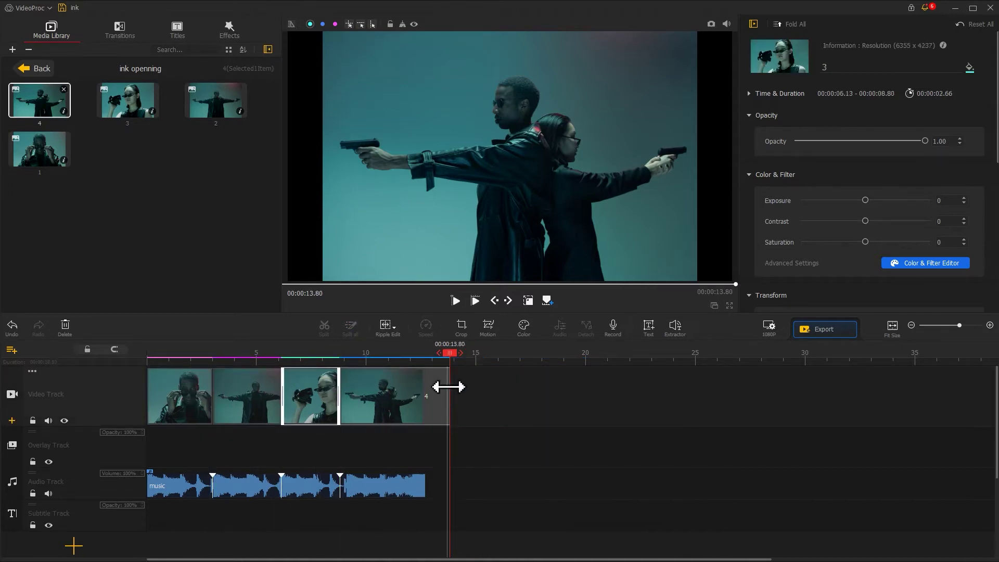
pyautogui.moveTo(446, 384); pyautogui.dragTo(136, 348)
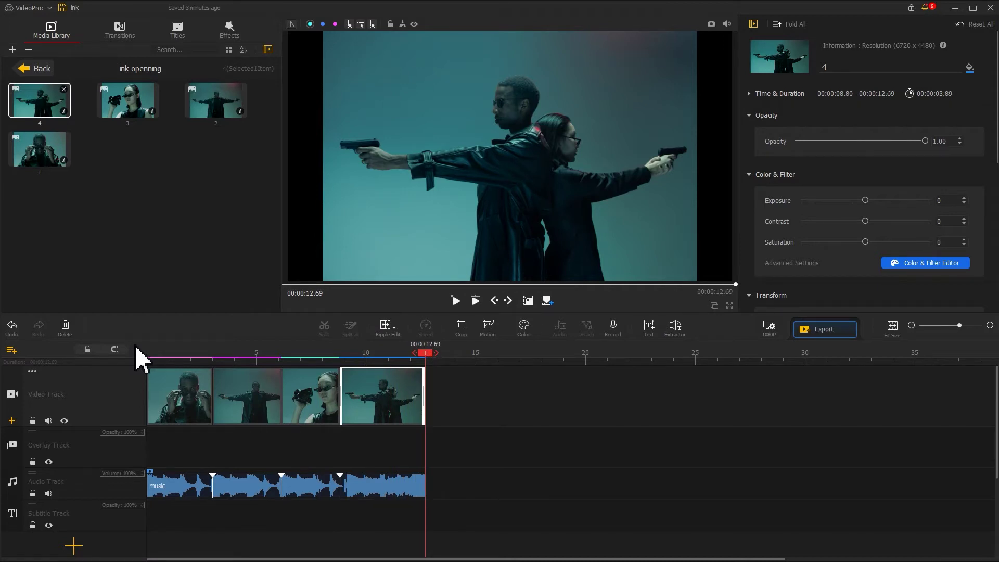
# - Put the light clip on the overlay track near 2 s, stretch it full-frame, and preview at 3 s
pyautogui.click(34, 68)
pyautogui.moveTo(125, 100); pyautogui.dragTo(205, 443)
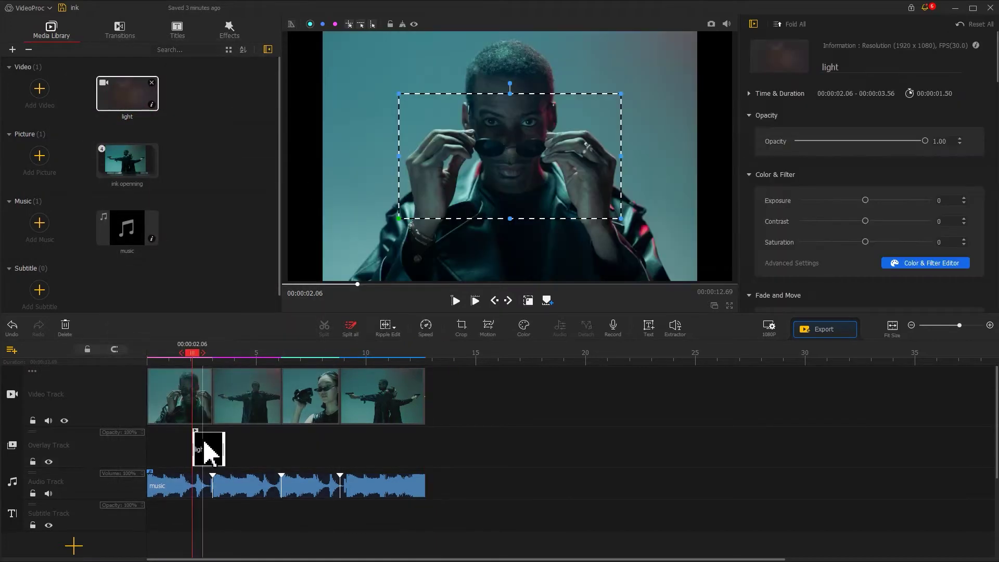
pyautogui.moveTo(398, 217); pyautogui.dragTo(323, 261)
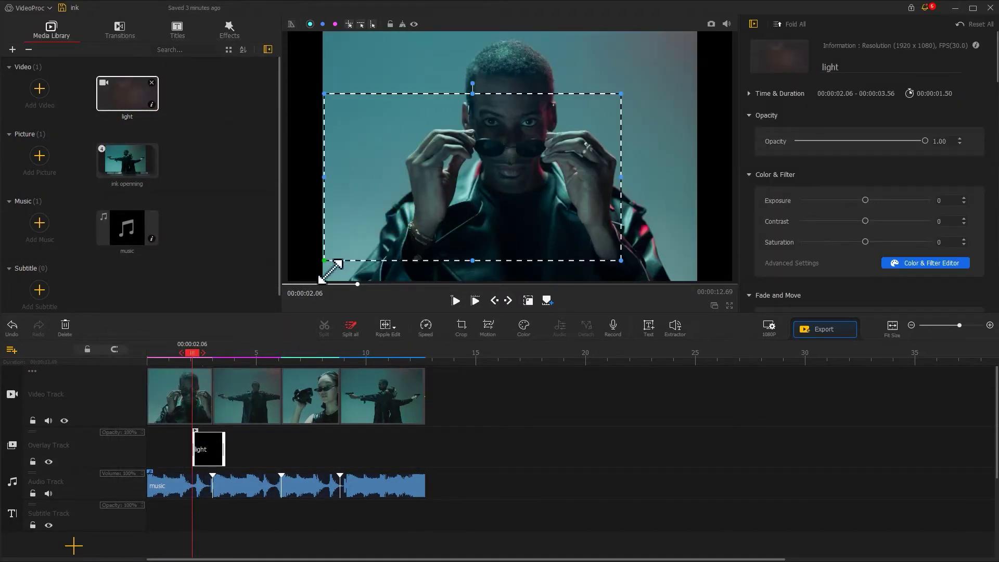
pyautogui.moveTo(622, 179); pyautogui.dragTo(694, 178)
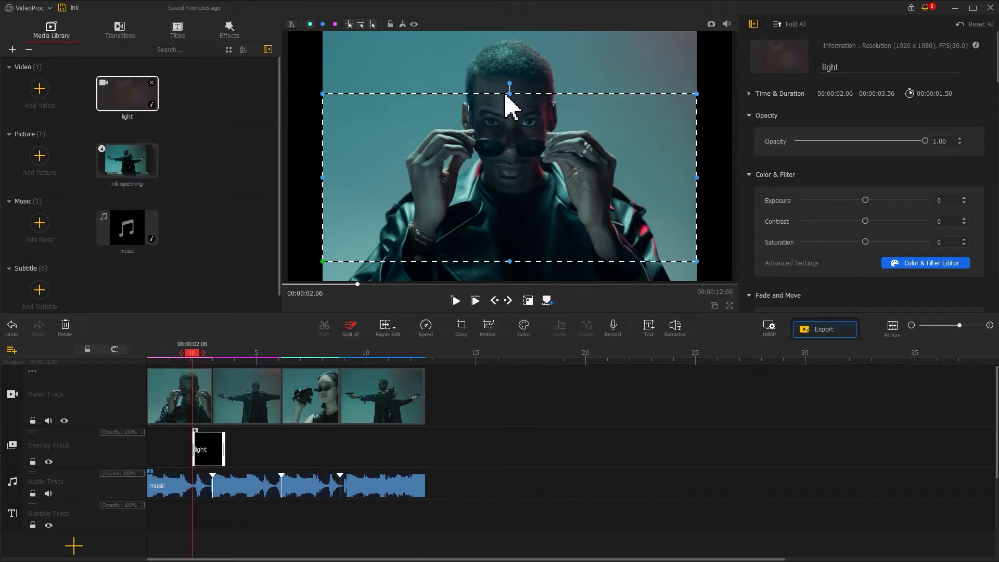
pyautogui.moveTo(508, 94); pyautogui.dragTo(514, 32)
pyautogui.moveTo(508, 261); pyautogui.dragTo(510, 282)
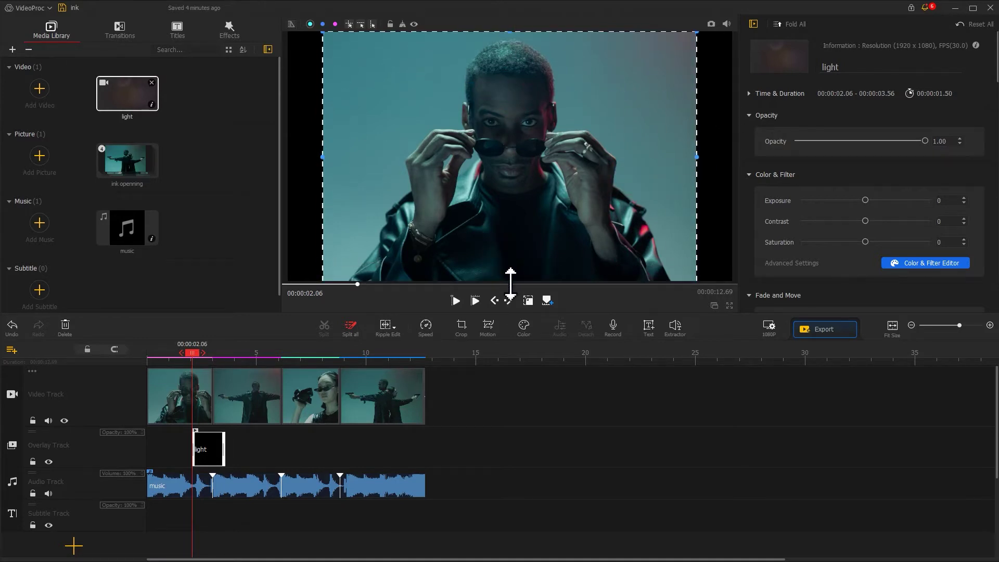
pyautogui.click(316, 210)
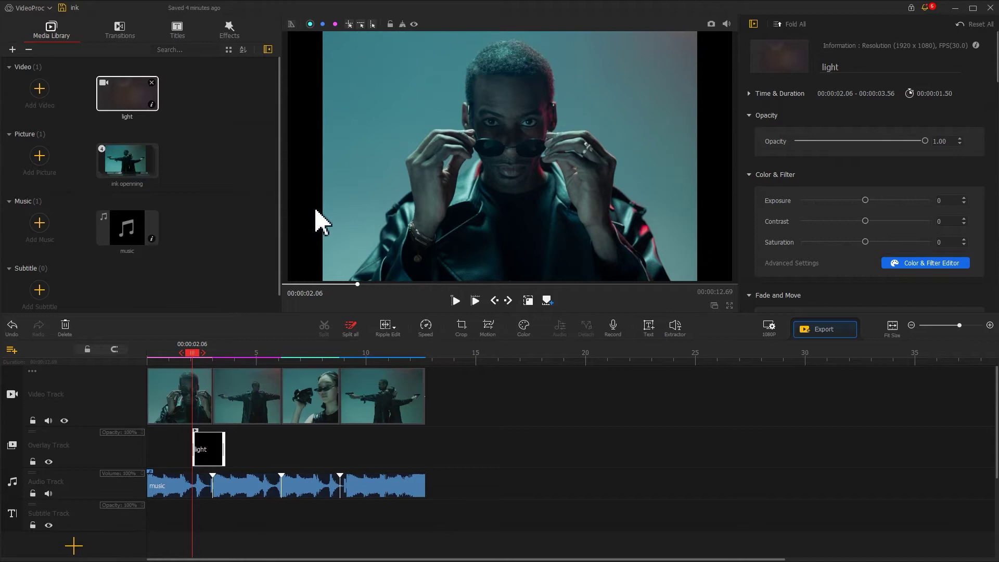
pyautogui.moveTo(198, 358); pyautogui.dragTo(223, 356)
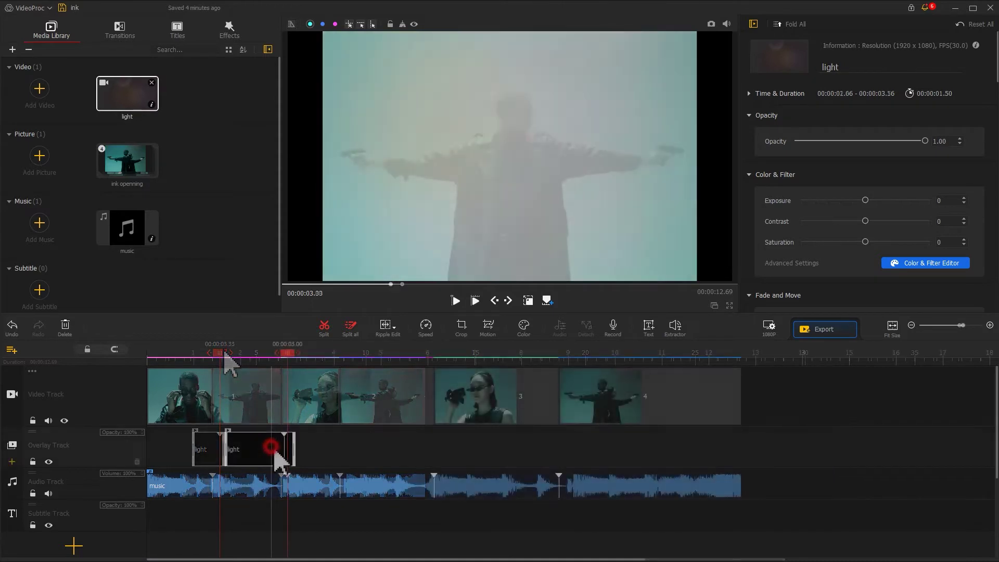
# - Move the light overlay to start at 1.73 s and preview it
pyautogui.moveTo(268, 446); pyautogui.dragTo(286, 460)
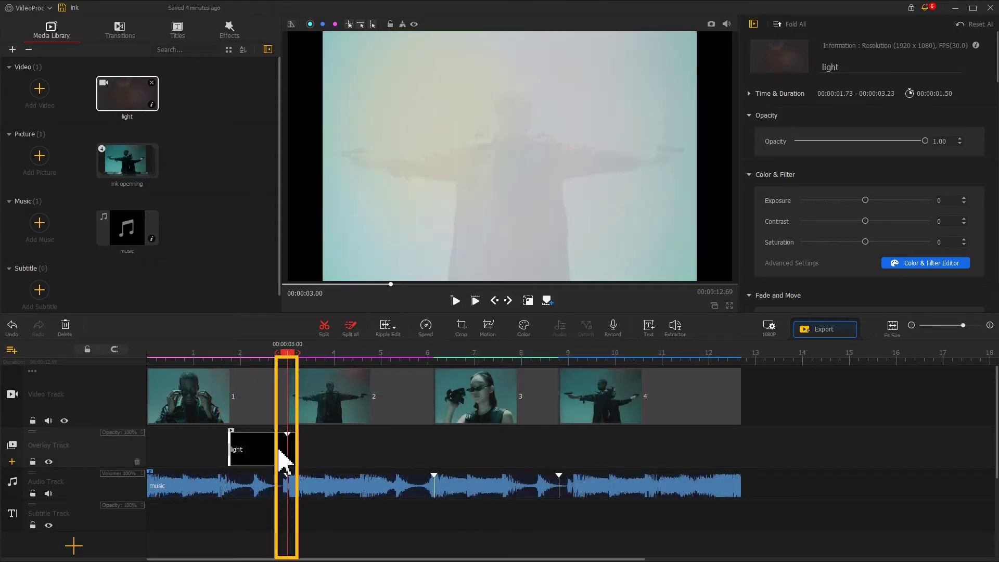
pyautogui.click(228, 353)
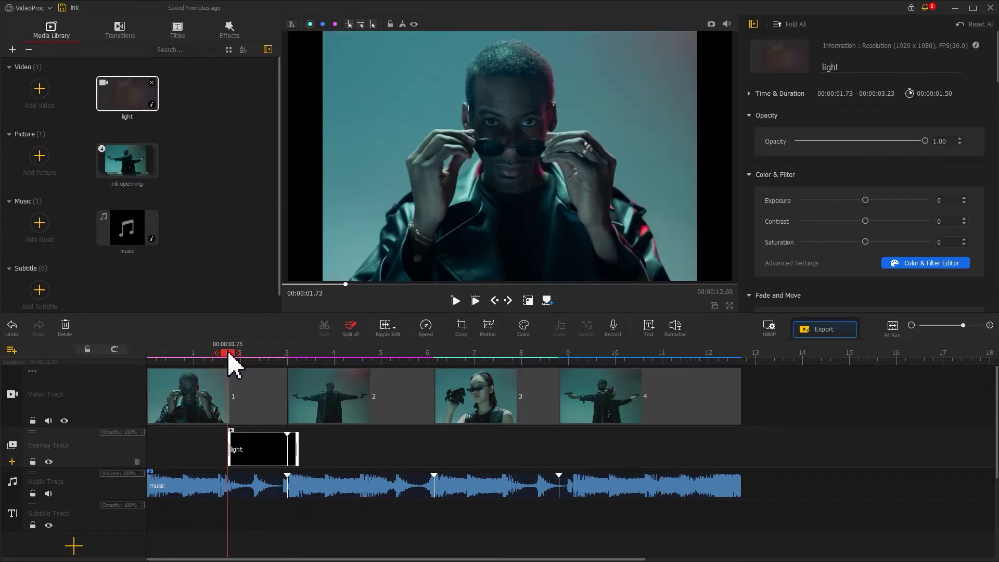
pyautogui.click(265, 448)
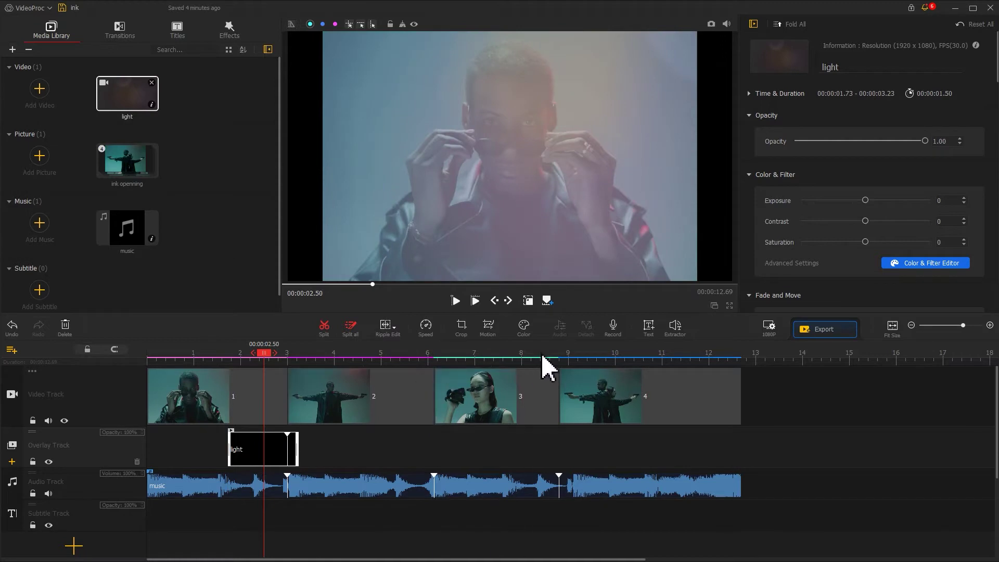
# - Paste a second light overlay, shift it to 7.53 s, and play back from the start
pyautogui.click(532, 349)
pyautogui.hotkey('ctrl', 'v')
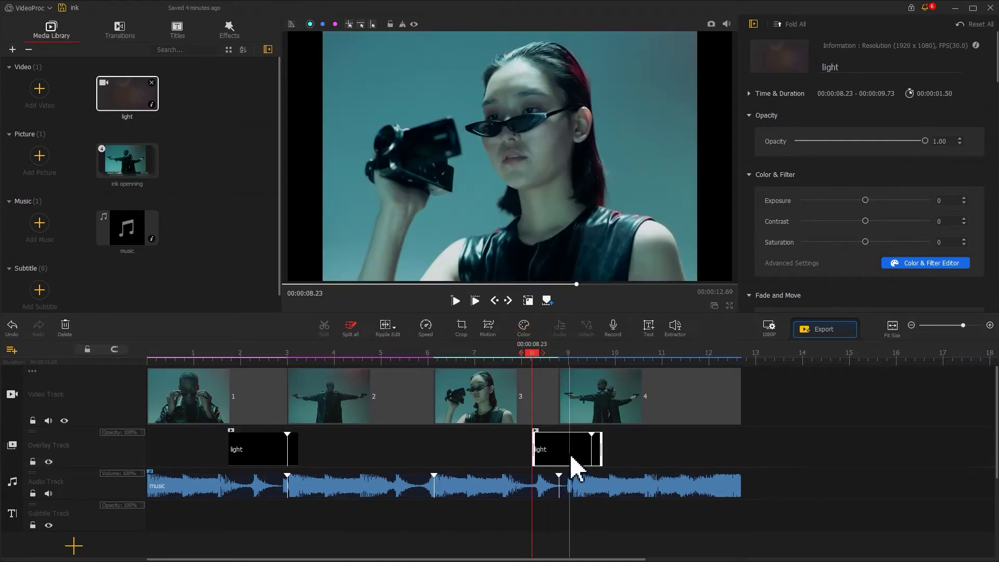
pyautogui.moveTo(568, 458); pyautogui.dragTo(538, 460)
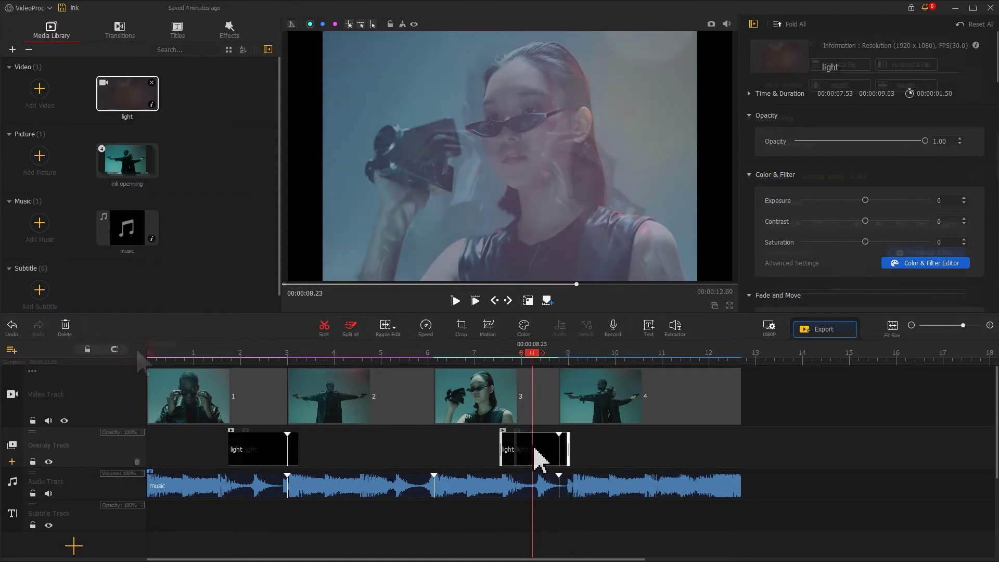
pyautogui.click(141, 357)
pyautogui.press('space')
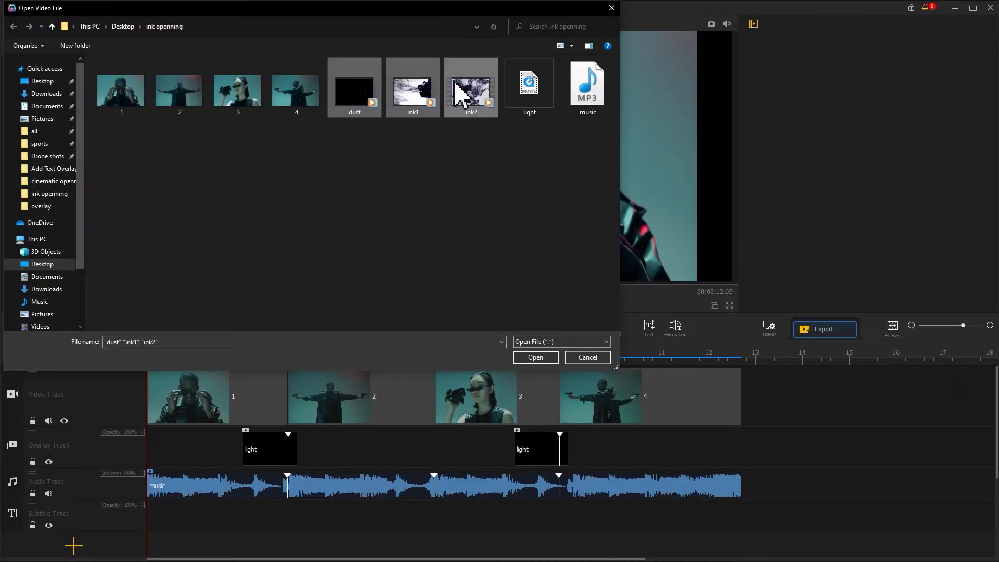
# - Import dust, ink1 and ink2, then preview the ink2 and dust clips
pyautogui.click(535, 358)
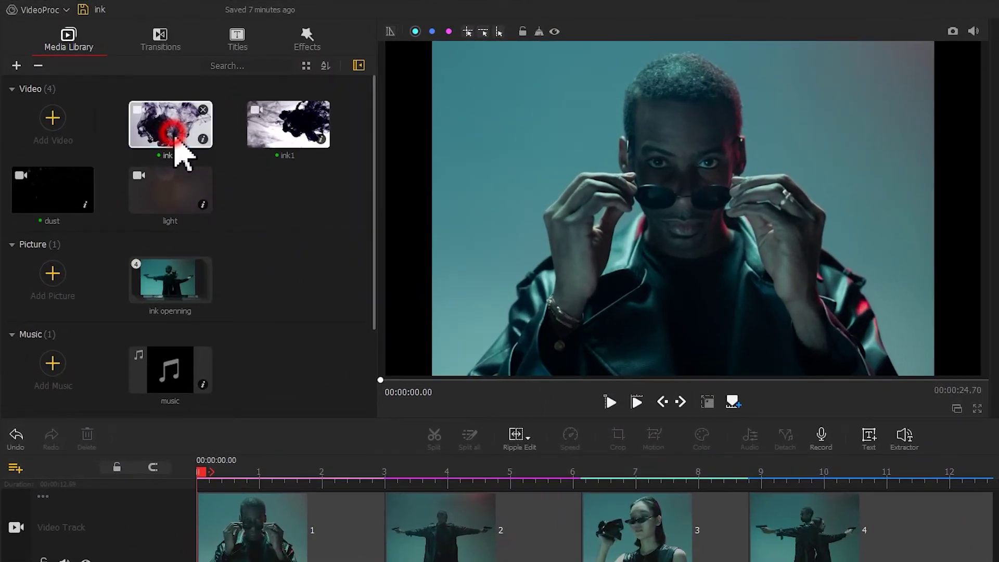
pyautogui.click(172, 135)
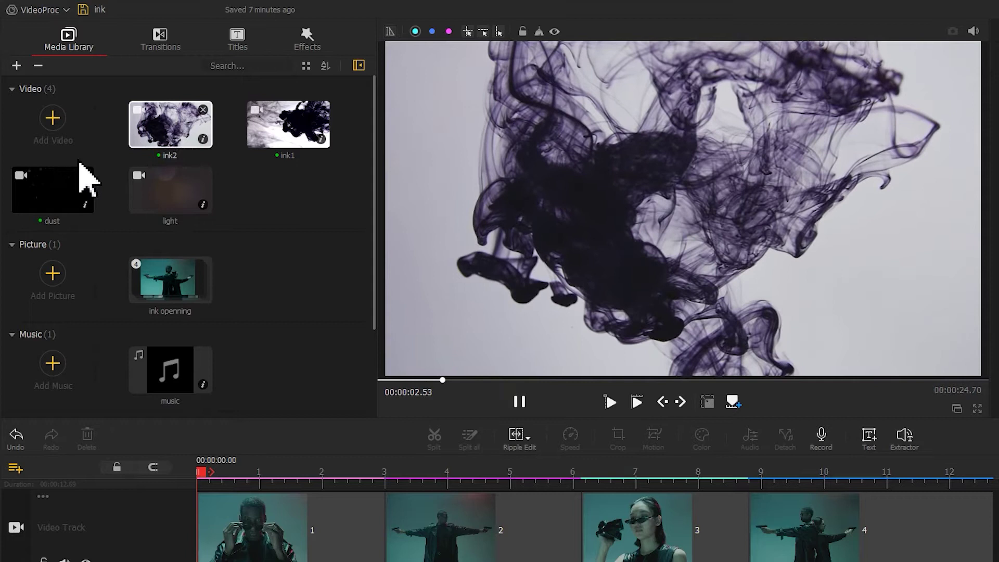
pyautogui.click(45, 190)
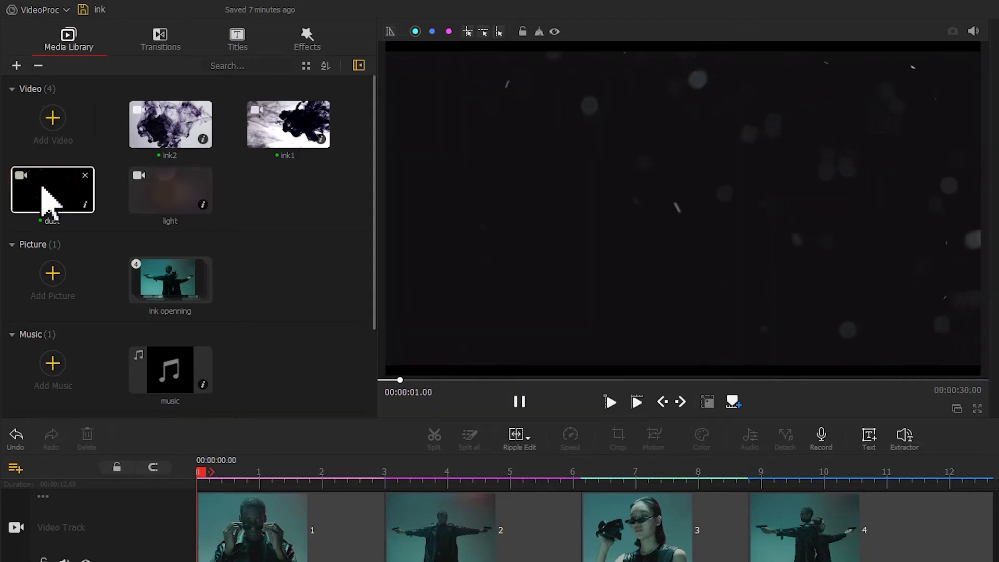
pyautogui.click(518, 404)
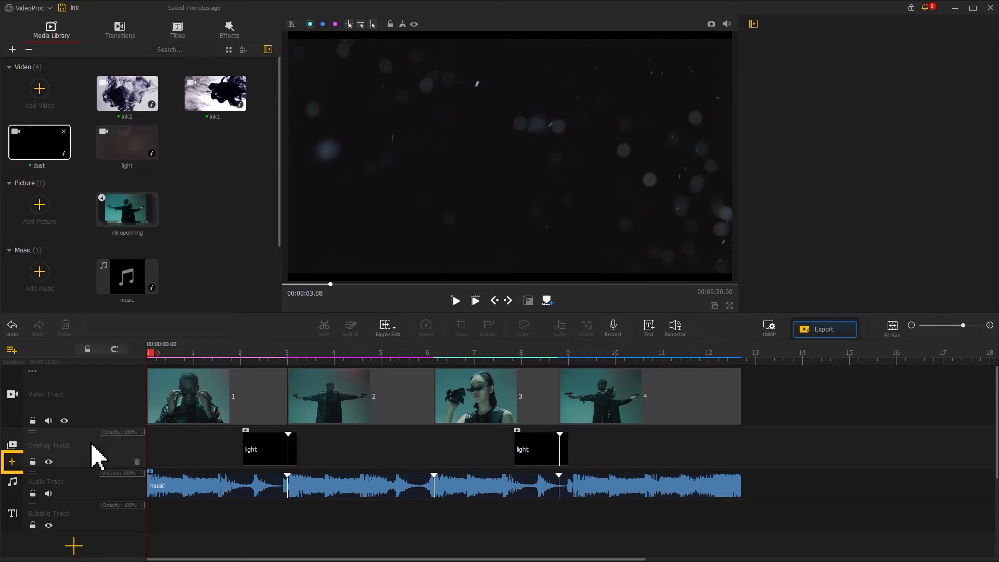
# - Add an overlay track with ink1 trimmed to 3.02 s and ink2 directly after it
pyautogui.click(11, 462)
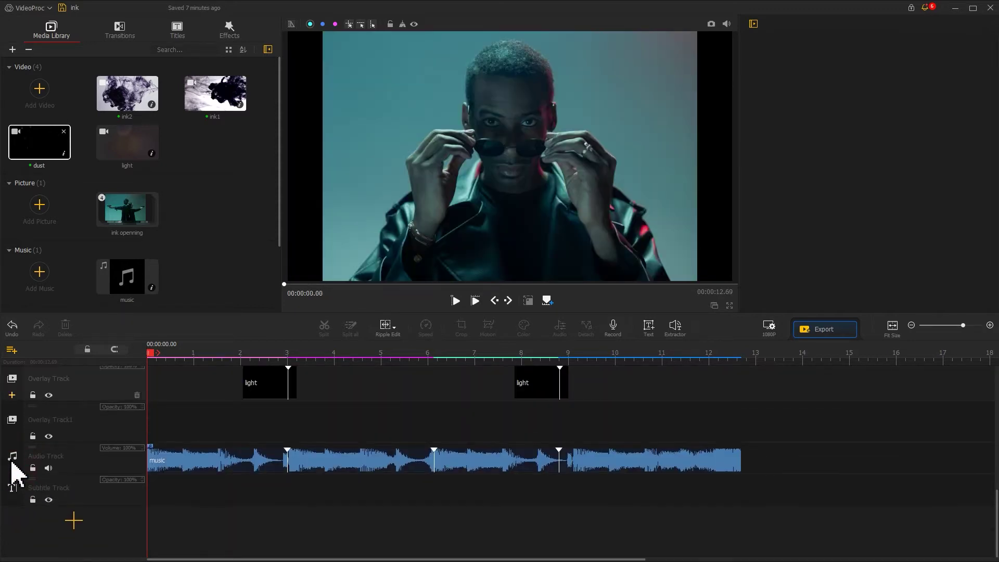
pyautogui.scroll(2, 11, 471)
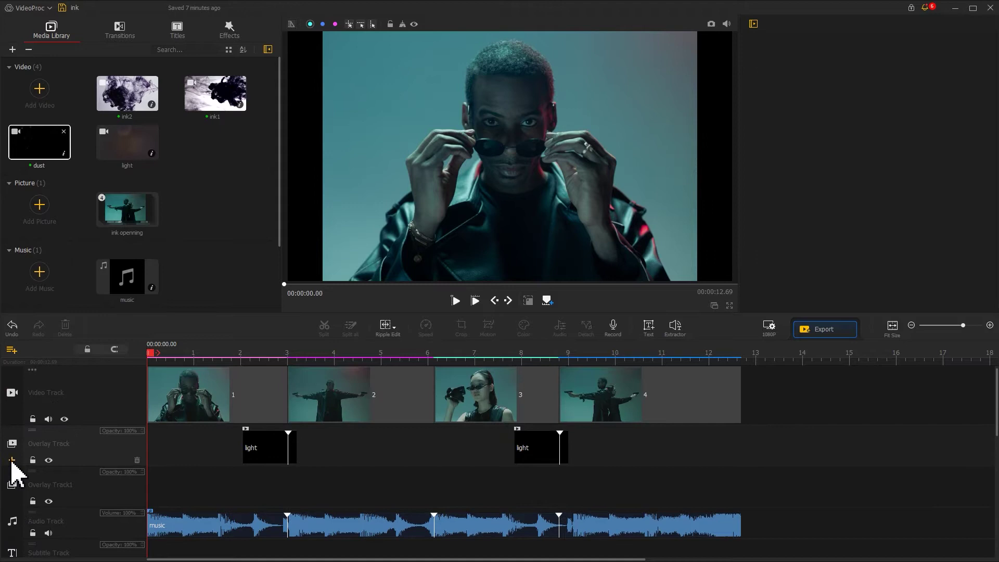
pyautogui.moveTo(206, 107); pyautogui.dragTo(151, 491)
pyautogui.click(130, 104)
pyautogui.moveTo(131, 108); pyautogui.dragTo(363, 489)
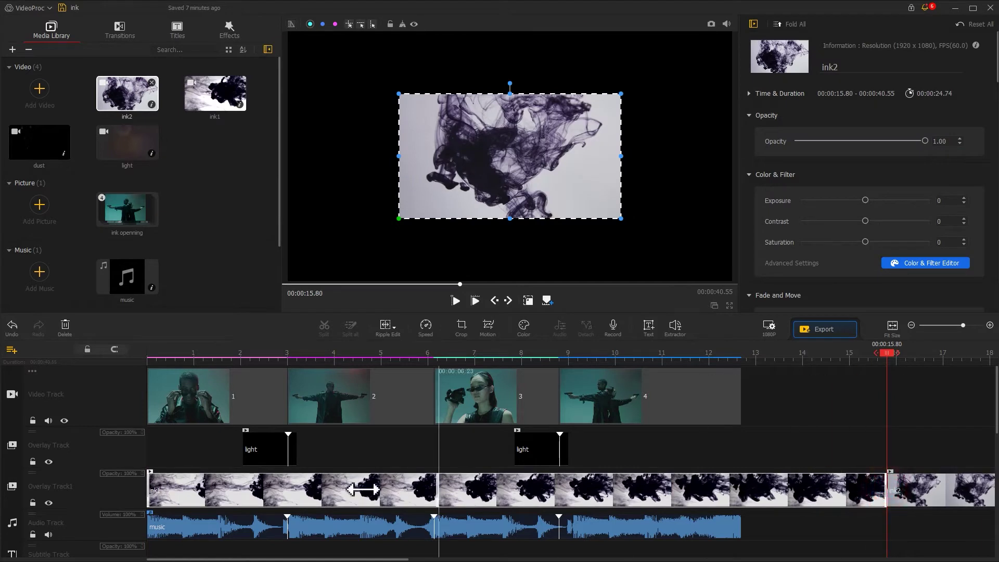
pyautogui.moveTo(287, 493); pyautogui.dragTo(288, 492)
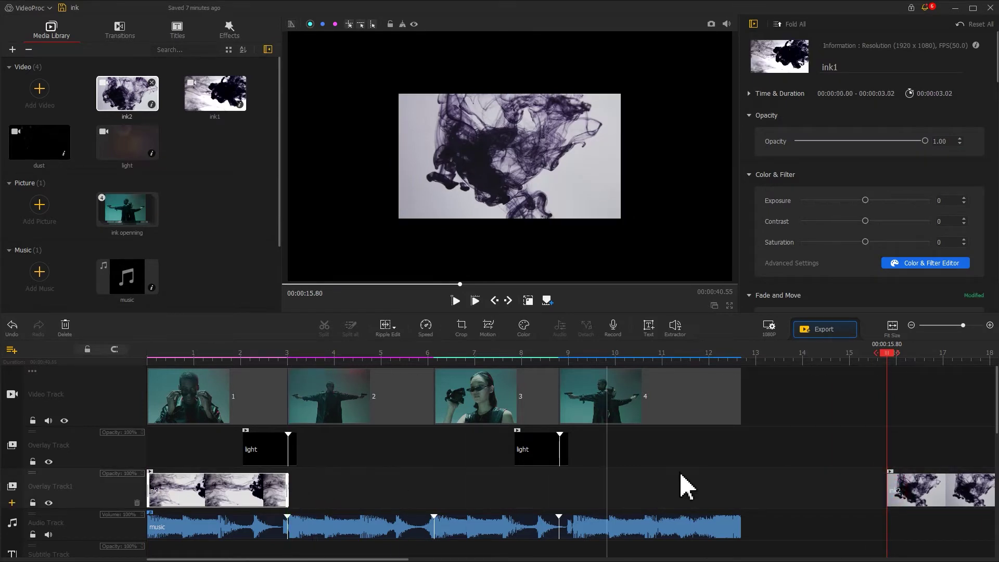
pyautogui.moveTo(914, 502); pyautogui.dragTo(314, 495)
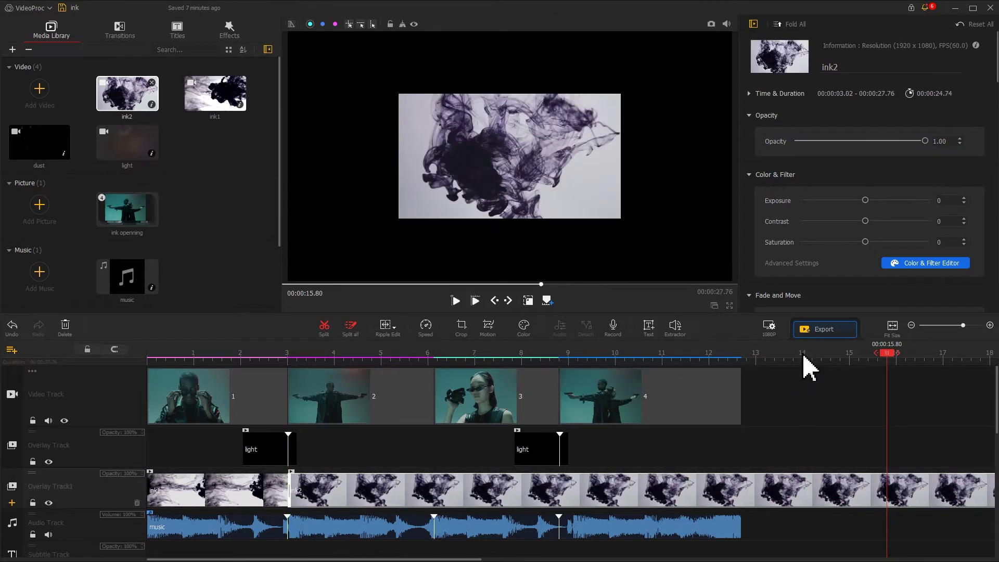
# - Split ink2 at 12.69 s and delete the part beyond the video's end
pyautogui.moveTo(826, 373); pyautogui.dragTo(749, 368)
pyautogui.hotkey('ctrl', 'b')
pyautogui.click(767, 486)
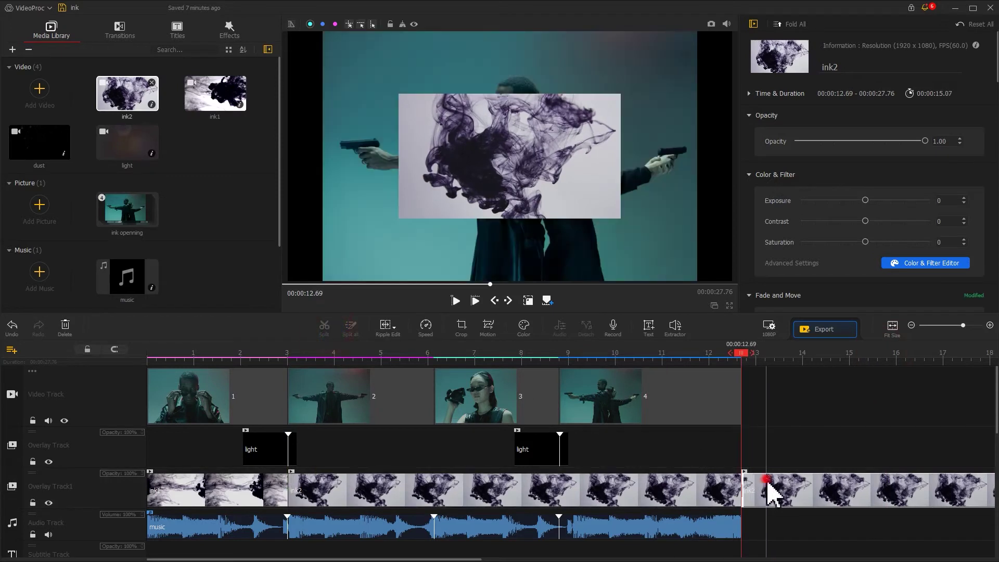
pyautogui.press('Delete')
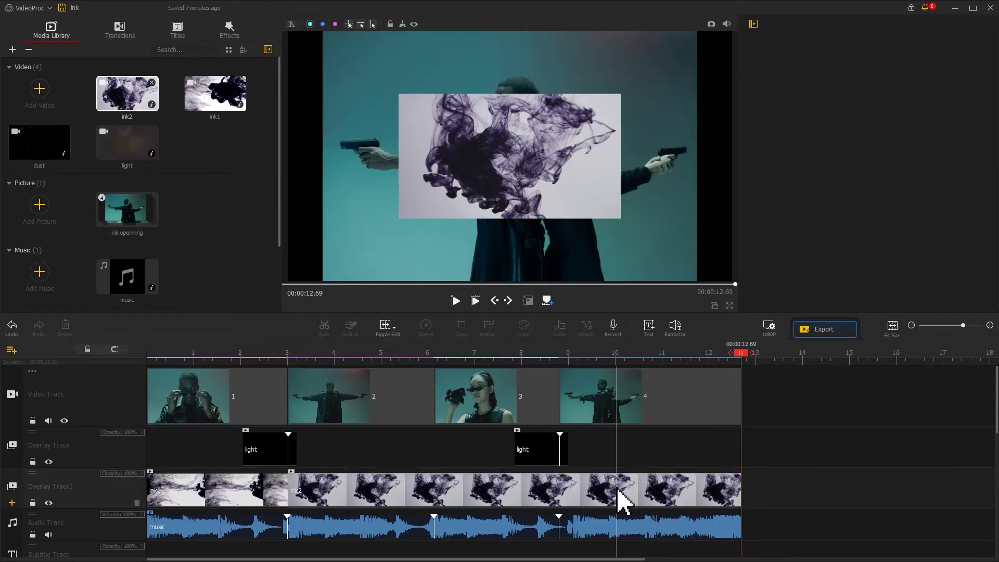
# - Stretch the ink2 overlay to fill the whole frame
pyautogui.click(620, 497)
pyautogui.click(510, 171)
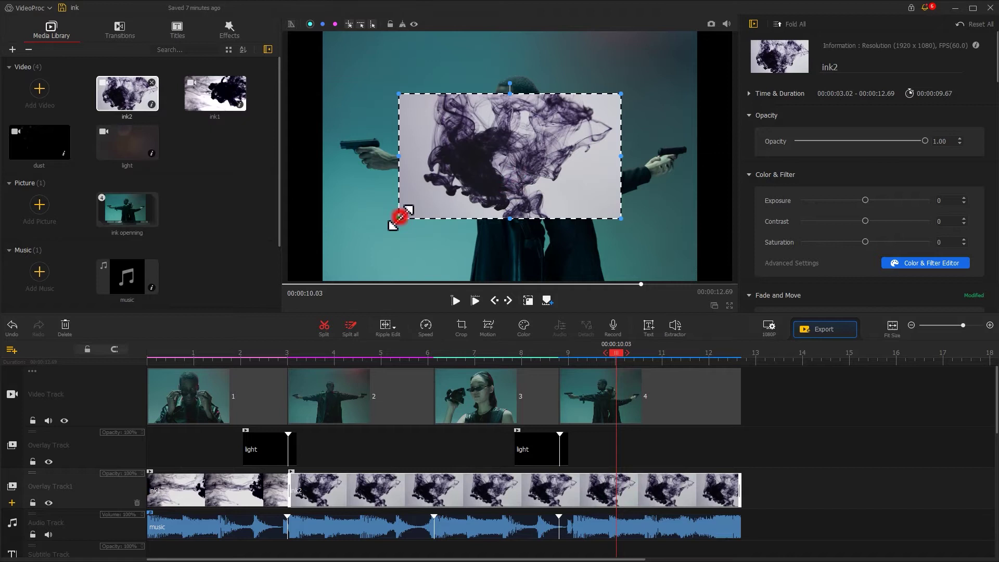
pyautogui.moveTo(400, 218); pyautogui.dragTo(323, 265)
pyautogui.moveTo(622, 94); pyautogui.dragTo(702, 63)
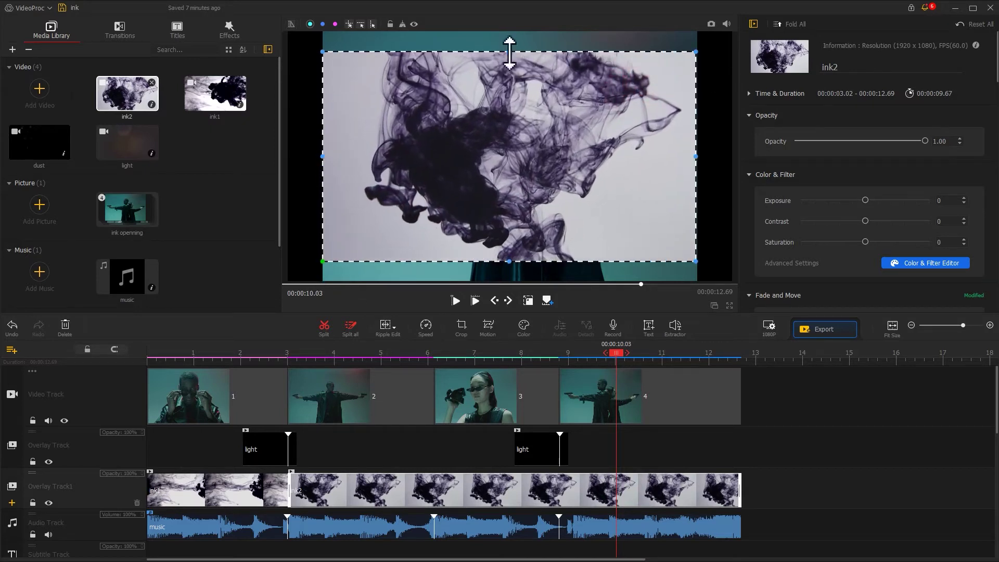
pyautogui.moveTo(509, 52); pyautogui.dragTo(509, 31)
pyautogui.moveTo(502, 260); pyautogui.dragTo(509, 293)
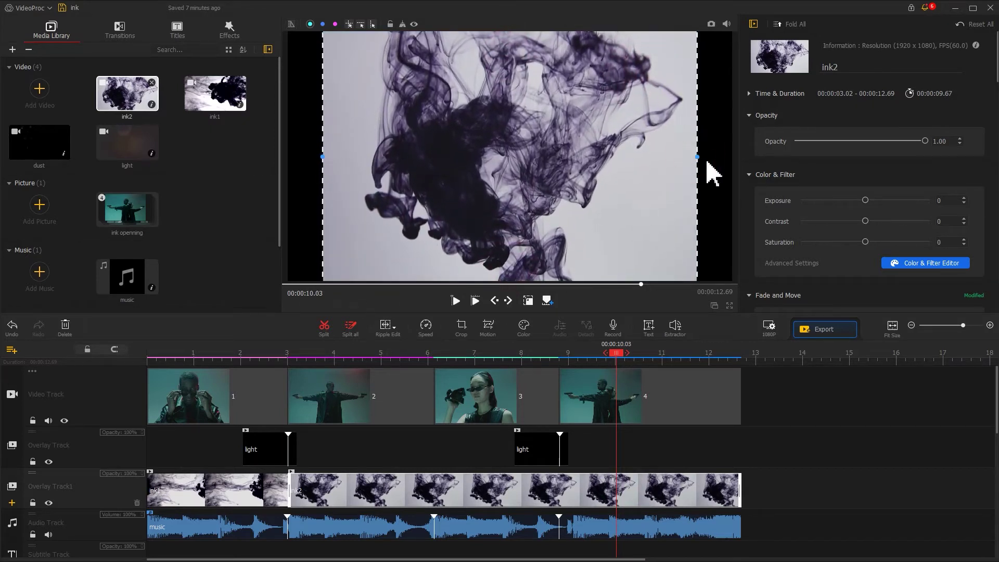
# - Stretch the ink1 overlay to fill the whole frame
pyautogui.click(178, 494)
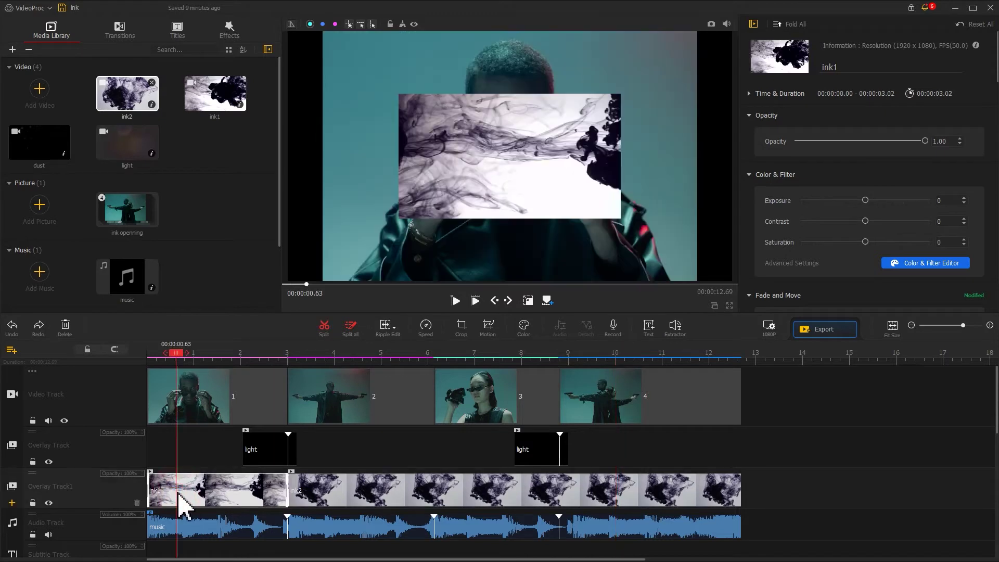
pyautogui.click(400, 218)
pyautogui.moveTo(400, 218); pyautogui.dragTo(328, 267)
pyautogui.moveTo(620, 94); pyautogui.dragTo(706, 65)
pyautogui.moveTo(509, 51); pyautogui.dragTo(509, 31)
pyautogui.moveTo(510, 261); pyautogui.dragTo(509, 284)
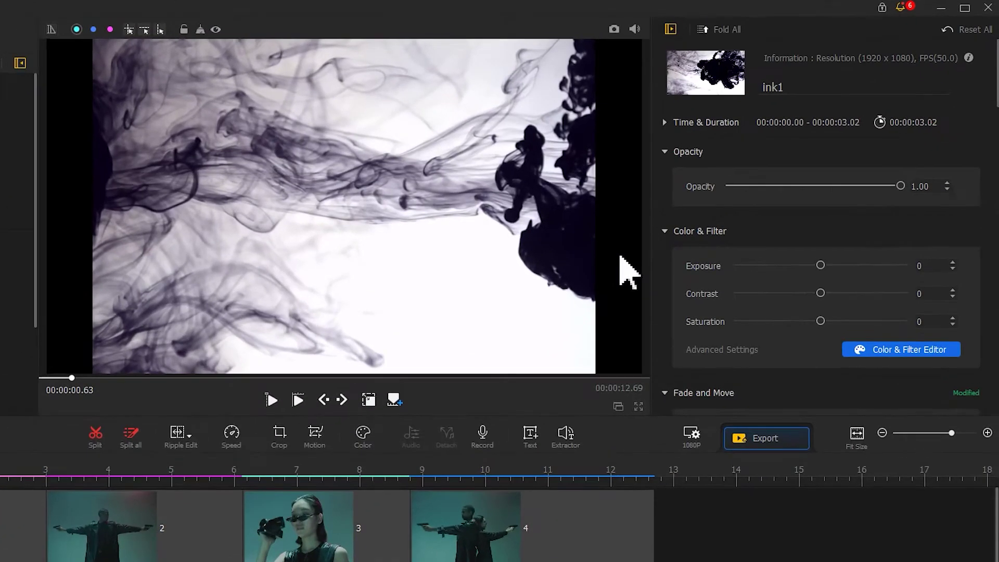
# - Set ink1's blend mode to Color Dodge
pyautogui.scroll(-10, 977, 67)
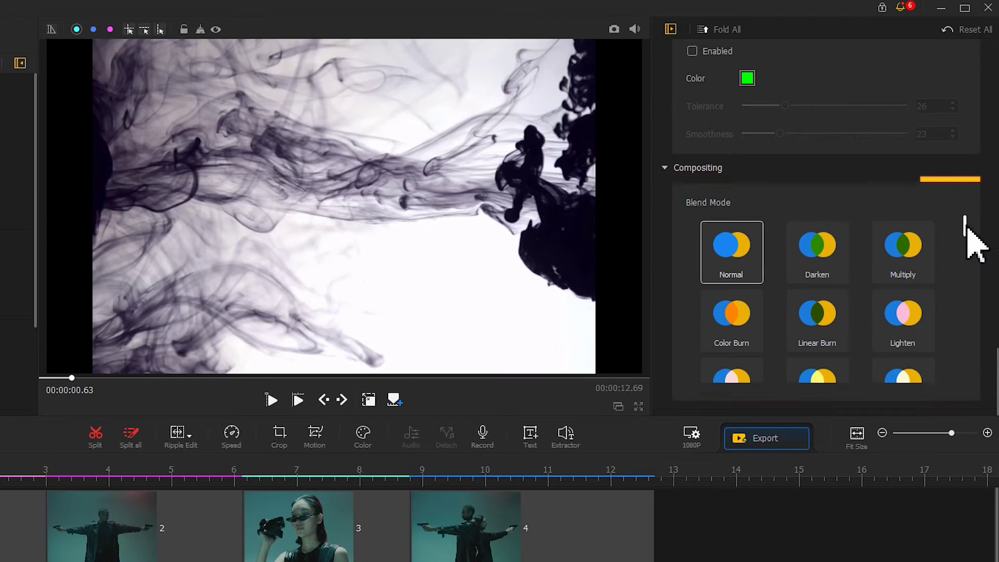
pyautogui.moveTo(967, 222); pyautogui.dragTo(967, 268)
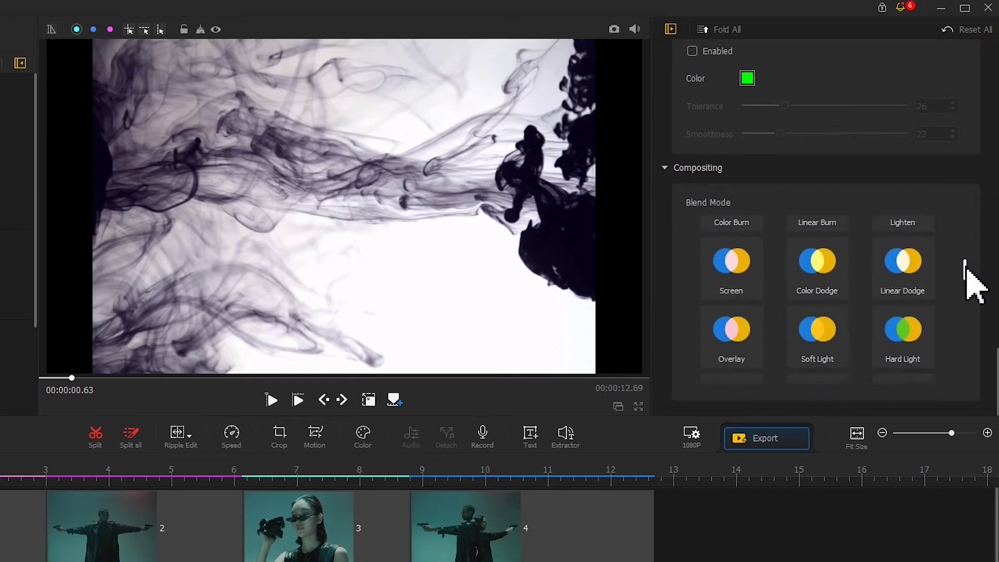
pyautogui.click(820, 263)
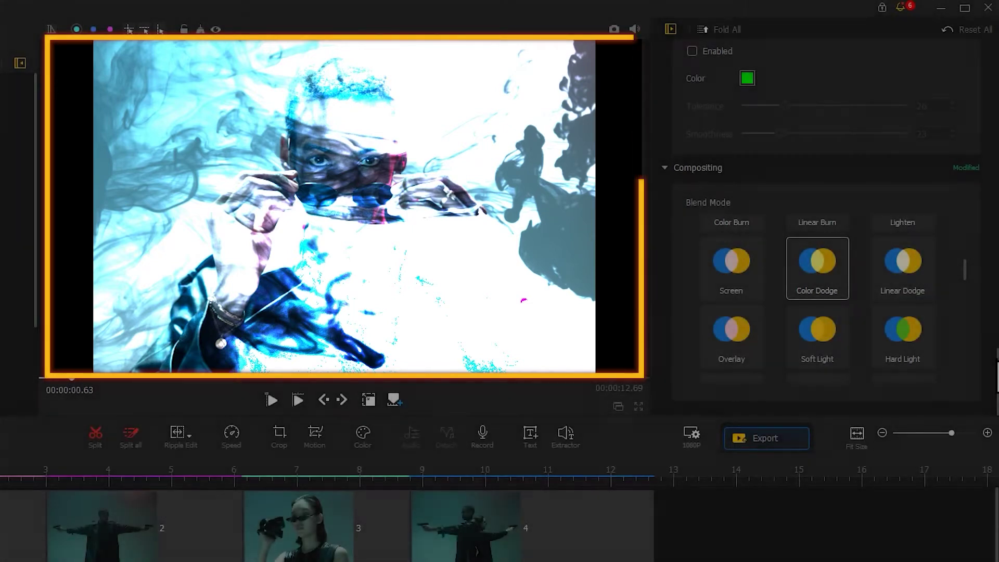
# - Lower ink1's exposure to -100 and its contrast to -27
pyautogui.scroll(10, 972, 83)
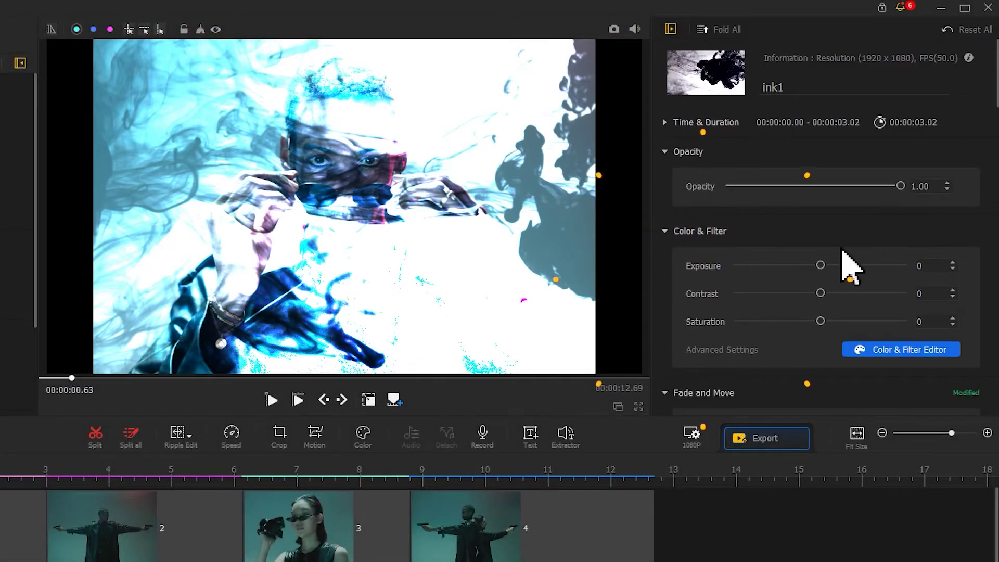
pyautogui.moveTo(824, 275); pyautogui.dragTo(741, 273)
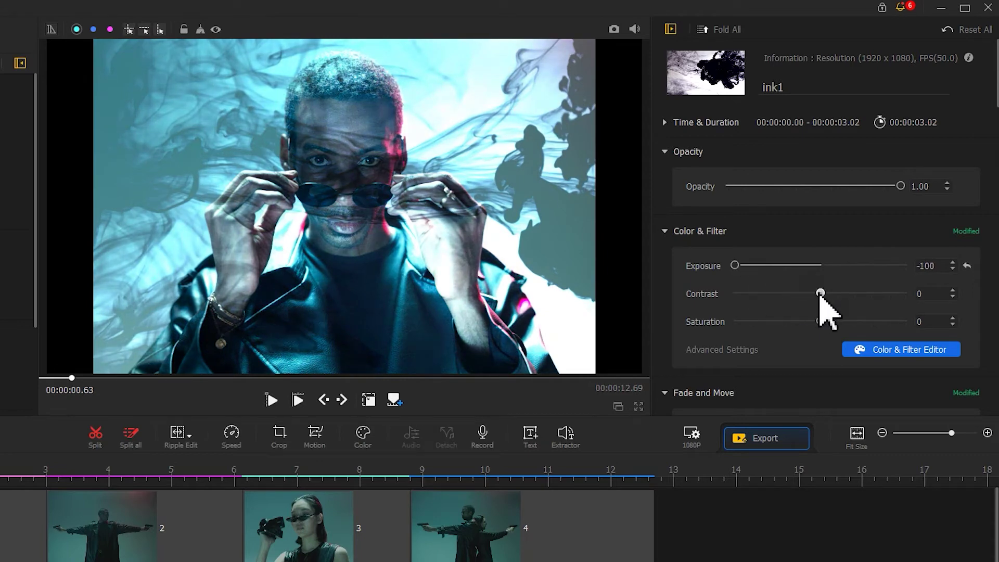
pyautogui.moveTo(818, 294); pyautogui.dragTo(799, 296)
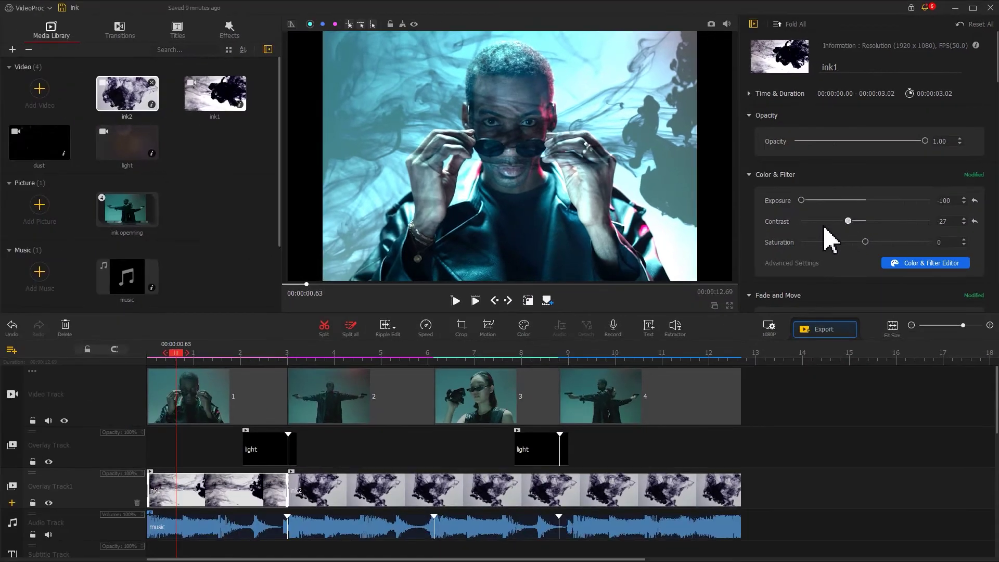
# - Set ink2's blend mode to Color Dodge
pyautogui.click(503, 496)
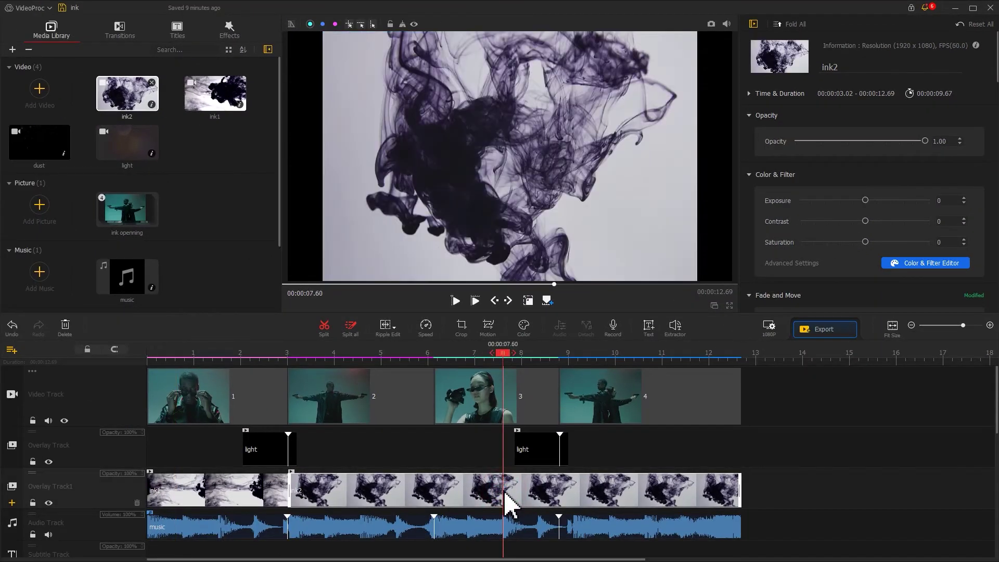
pyautogui.scroll(-10, 981, 290)
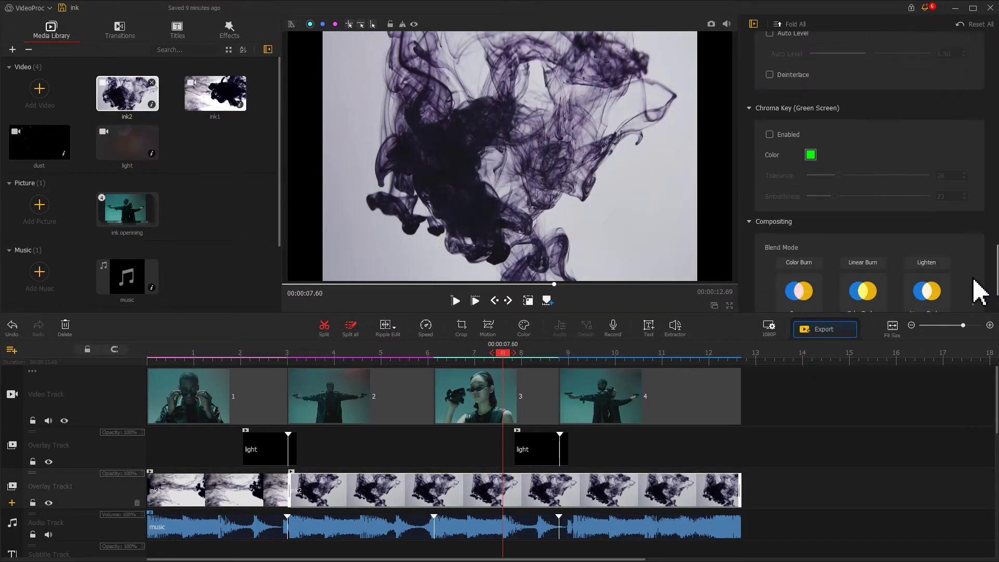
pyautogui.click(863, 205)
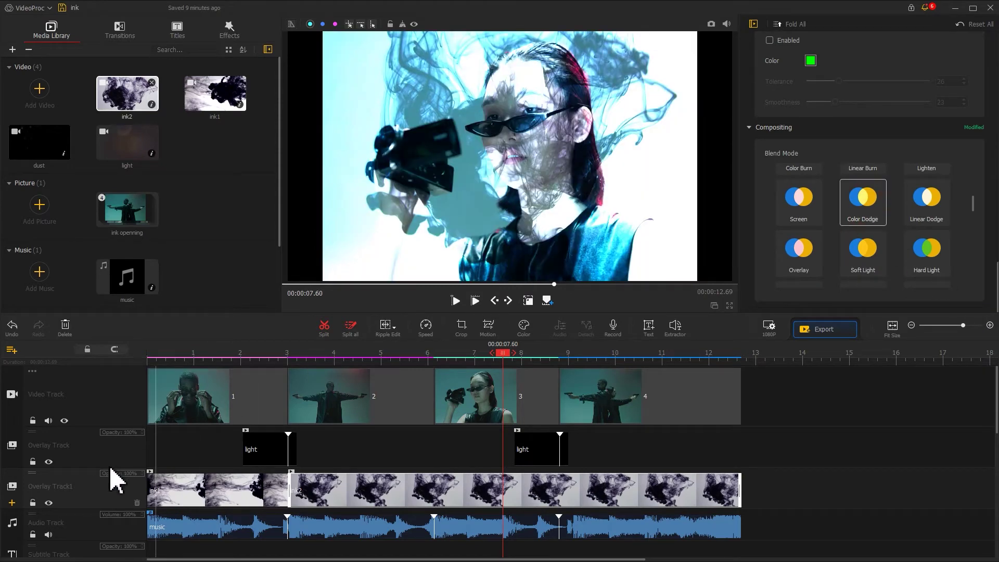
# - Add a third overlay track with the dust clip at 0 s in Screen mode
pyautogui.click(12, 503)
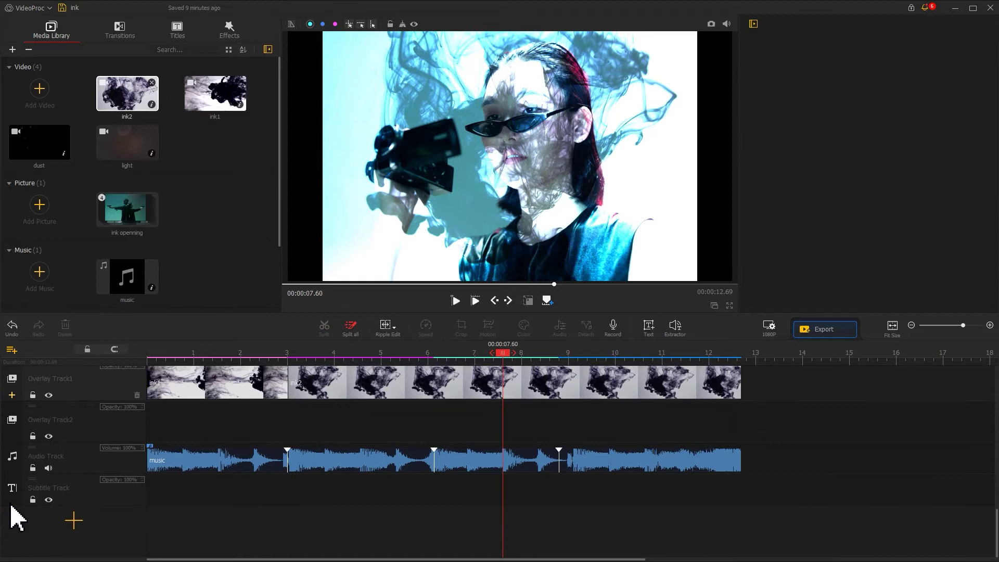
pyautogui.moveTo(29, 161); pyautogui.dragTo(156, 423)
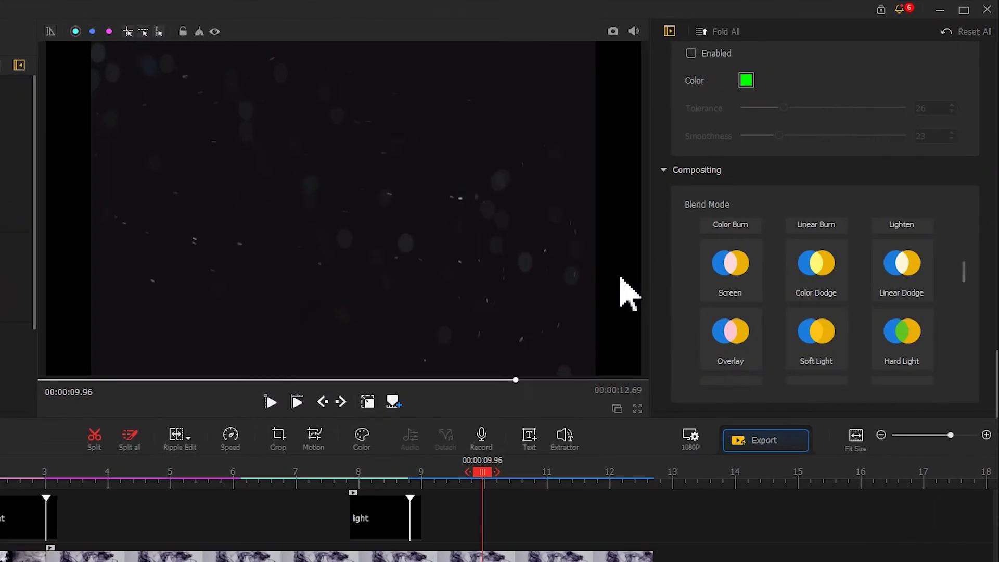
pyautogui.click(728, 271)
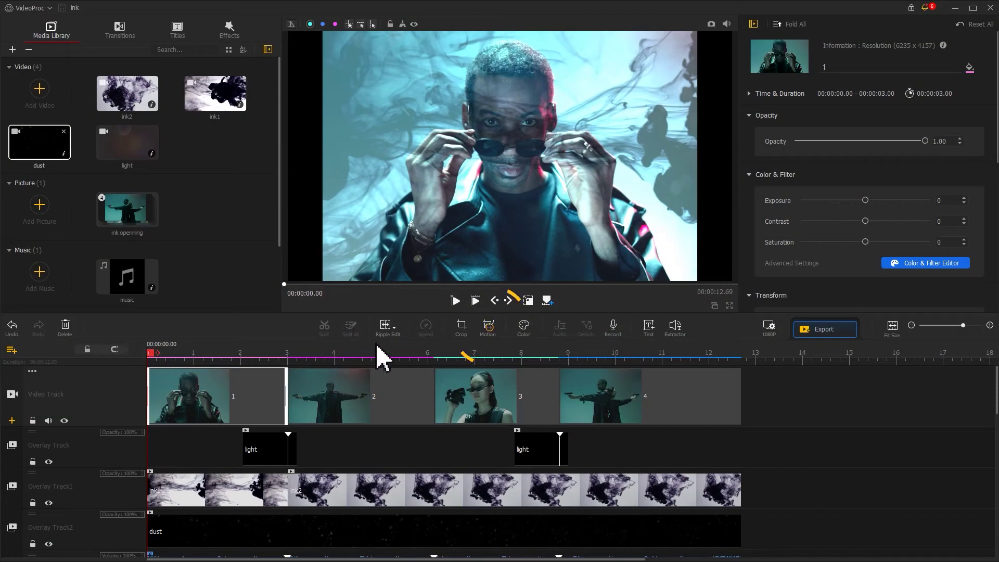
# - Add a Zoom In motion to the sunglasses still and set Keyframe 2 to Original aspect
pyautogui.click(489, 329)
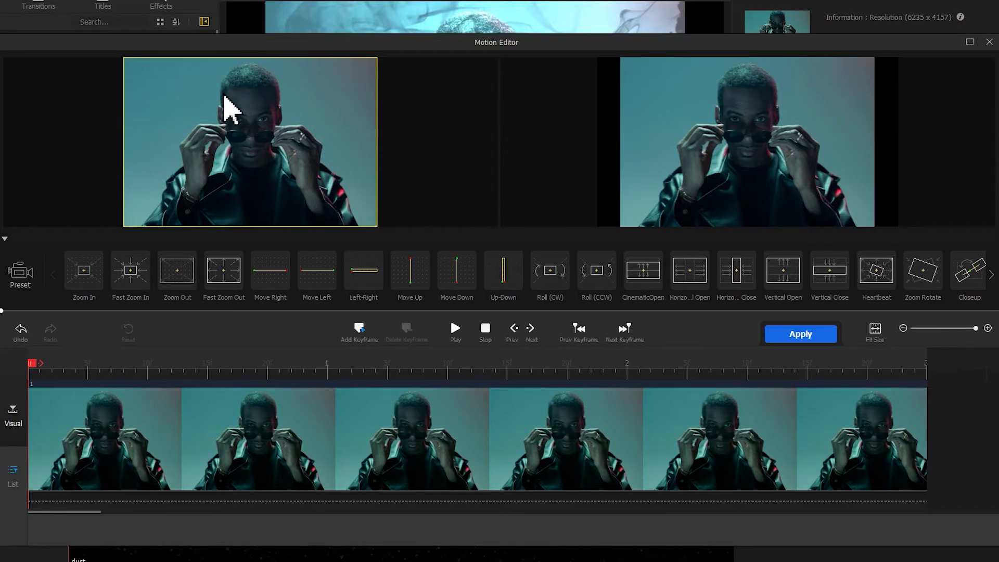
pyautogui.click(87, 285)
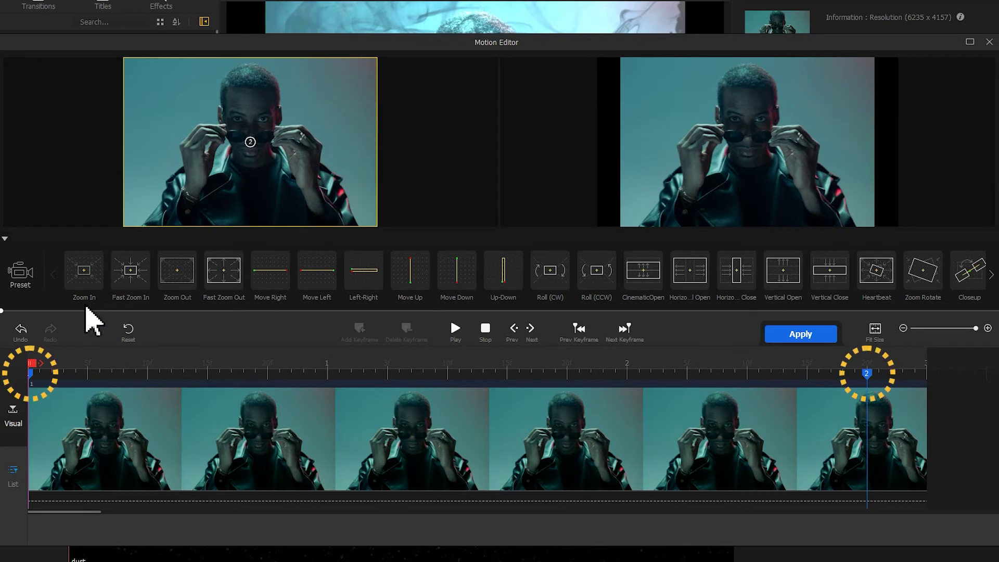
pyautogui.click(866, 374)
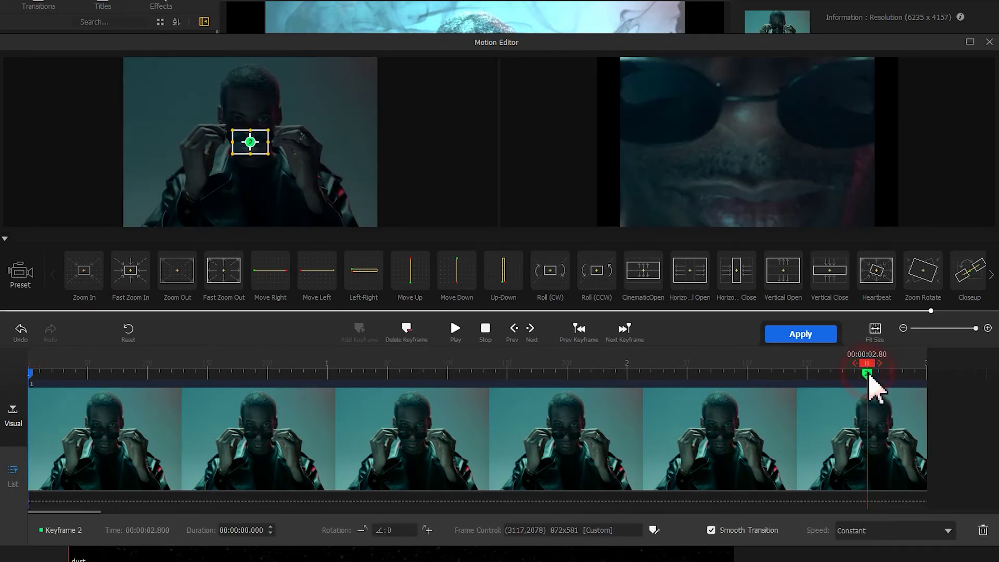
pyautogui.click(653, 529)
pyautogui.click(676, 396)
pyautogui.click(668, 411)
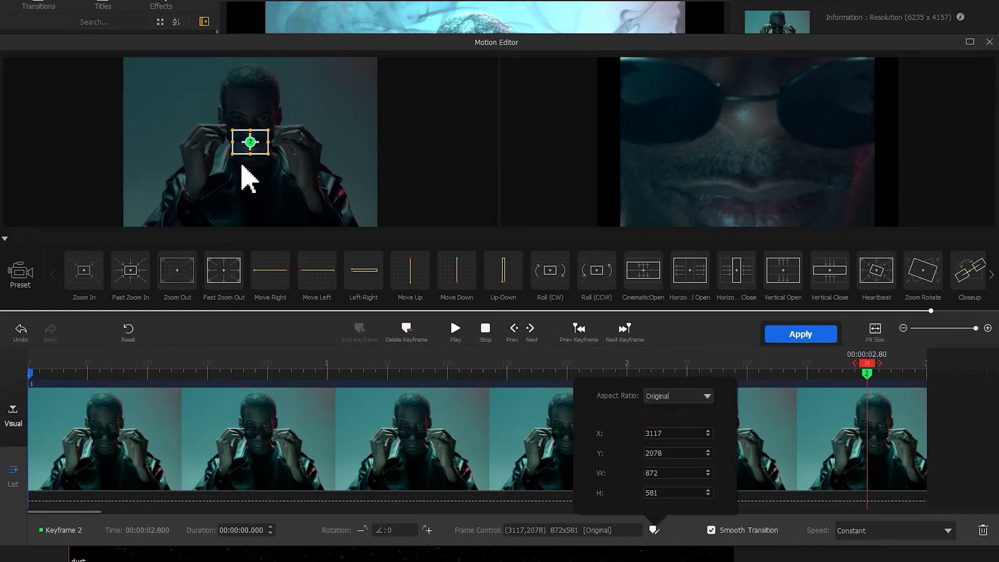
# - Enlarge the end crop to nearly the full photo, move Keyframe 2 to the clip's end, and apply
pyautogui.moveTo(232, 154); pyautogui.dragTo(135, 219)
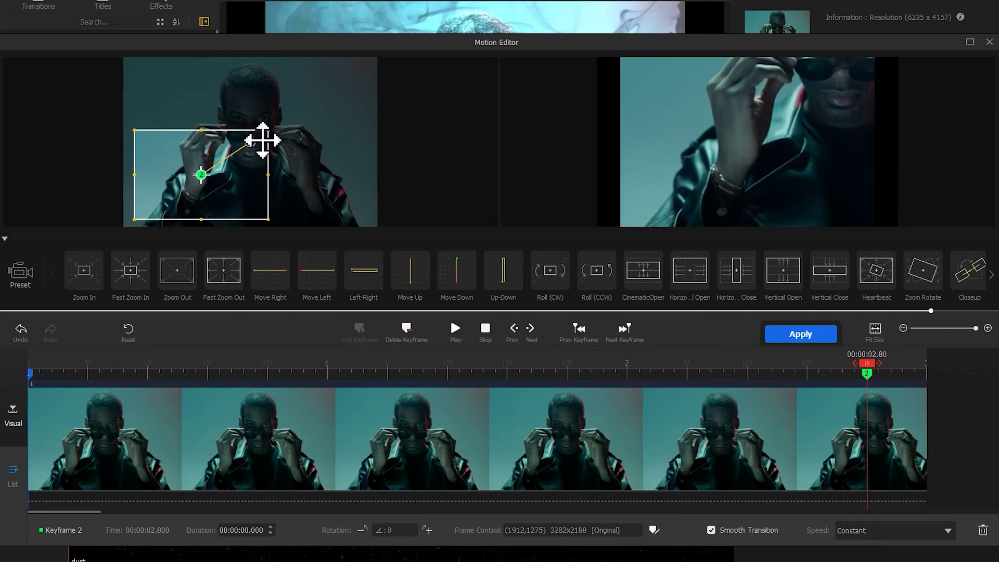
pyautogui.moveTo(267, 131); pyautogui.dragTo(367, 67)
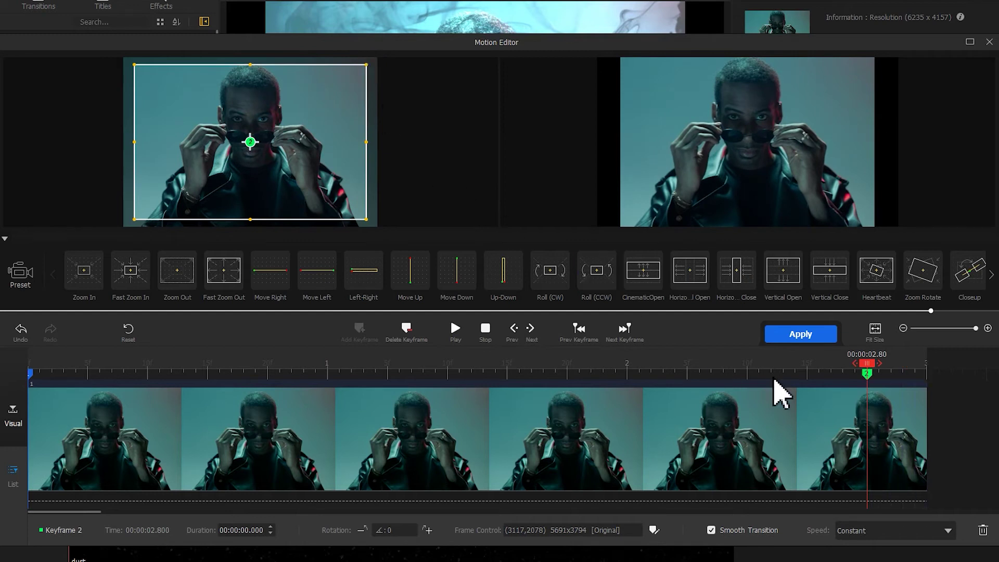
pyautogui.moveTo(869, 384); pyautogui.dragTo(949, 385)
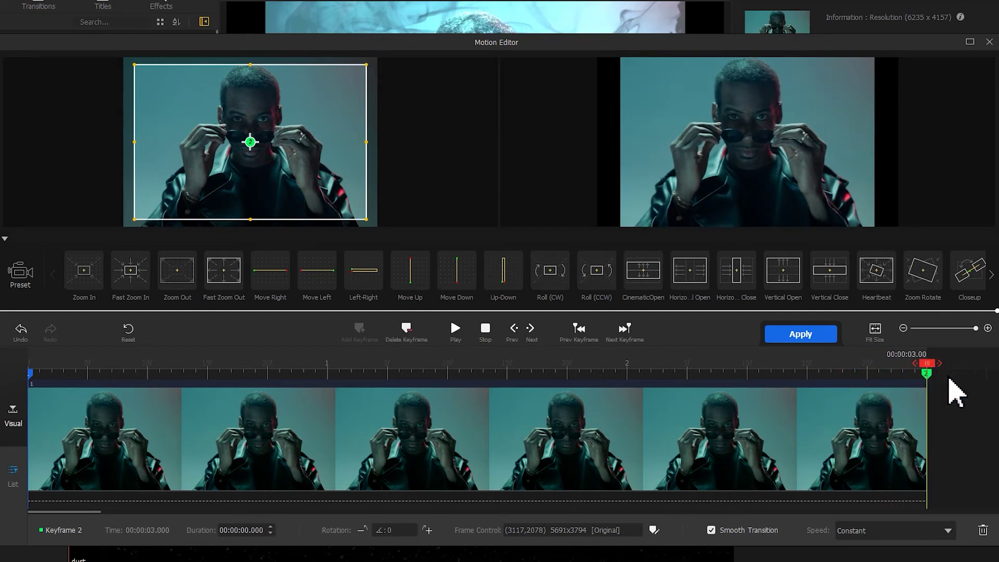
pyautogui.click(796, 337)
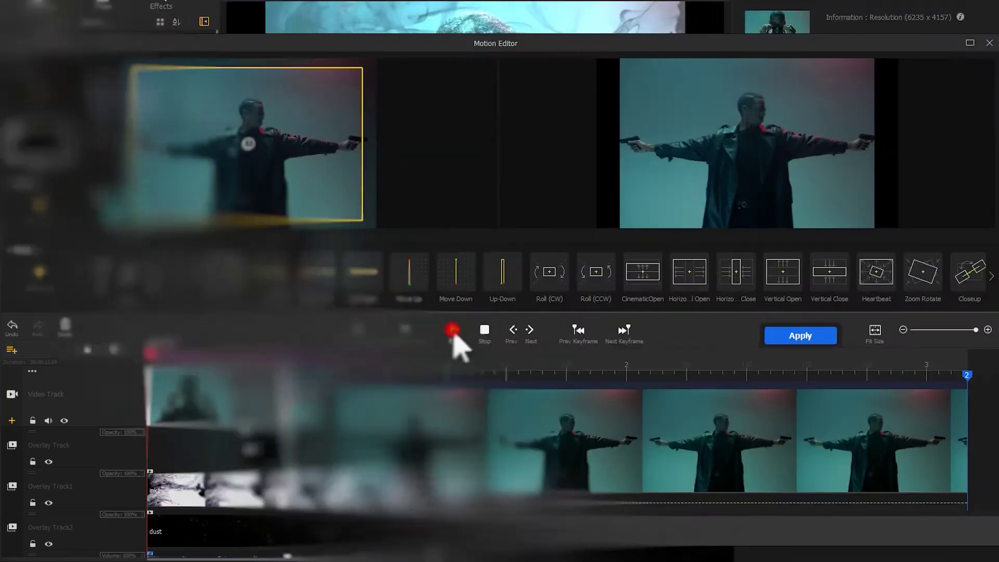
# - Preview the Zoom Out, Move Right and Move Left motions on the other stills
pyautogui.click(455, 332)
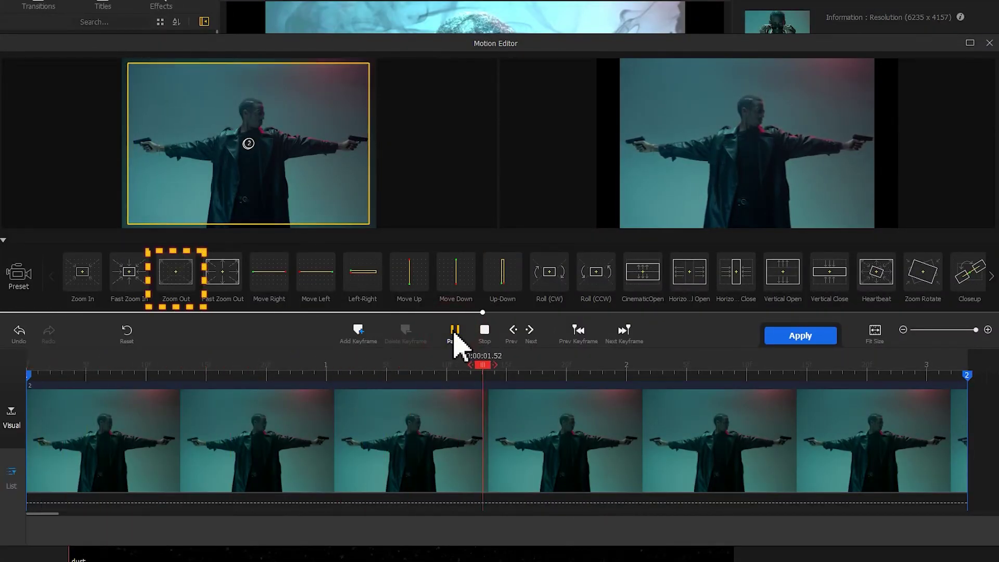
pyautogui.click(448, 336)
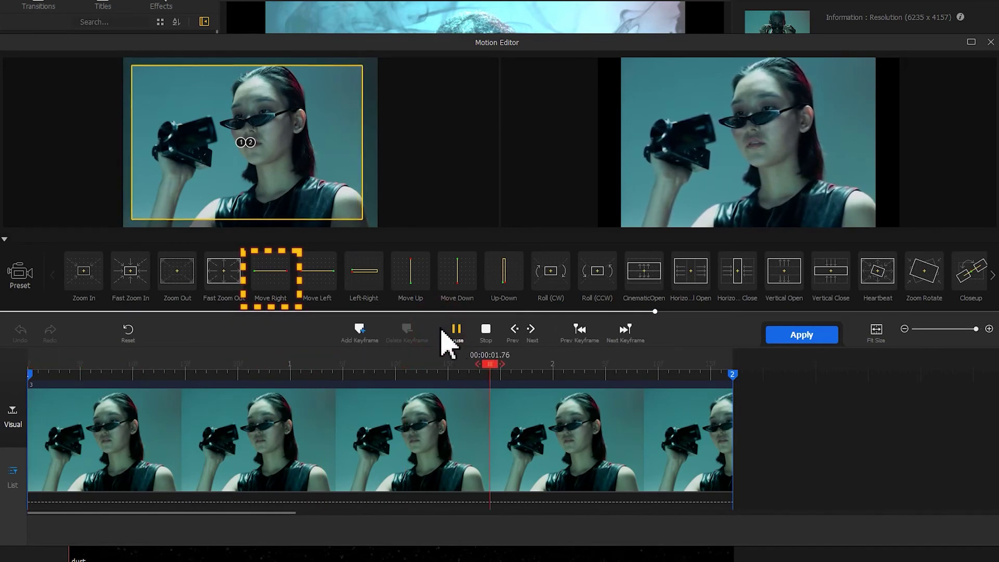
pyautogui.click(457, 333)
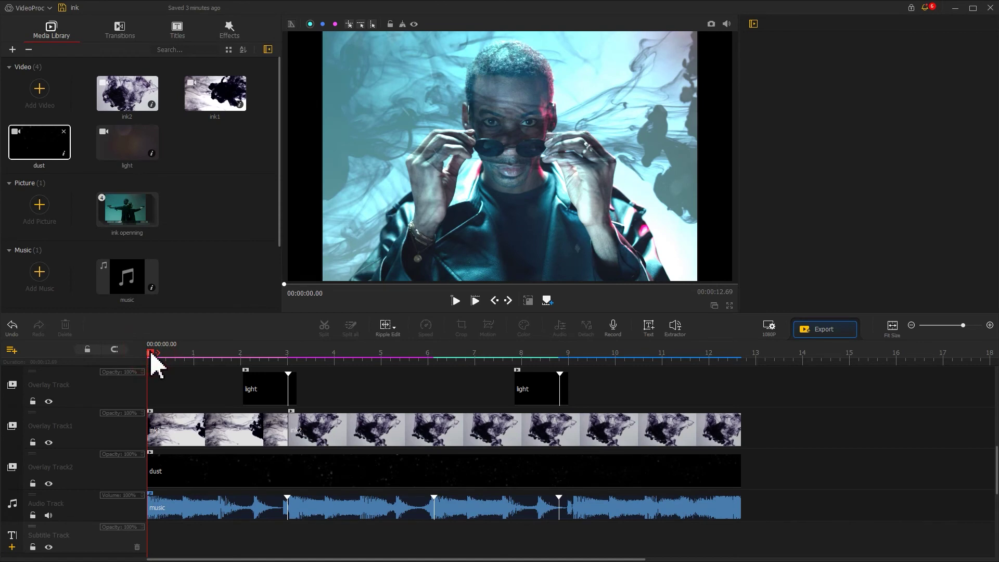
# - Add a text title at 00:00:06.13 and replace its placeholder with the person's name
pyautogui.moveTo(152, 352); pyautogui.dragTo(343, 364)
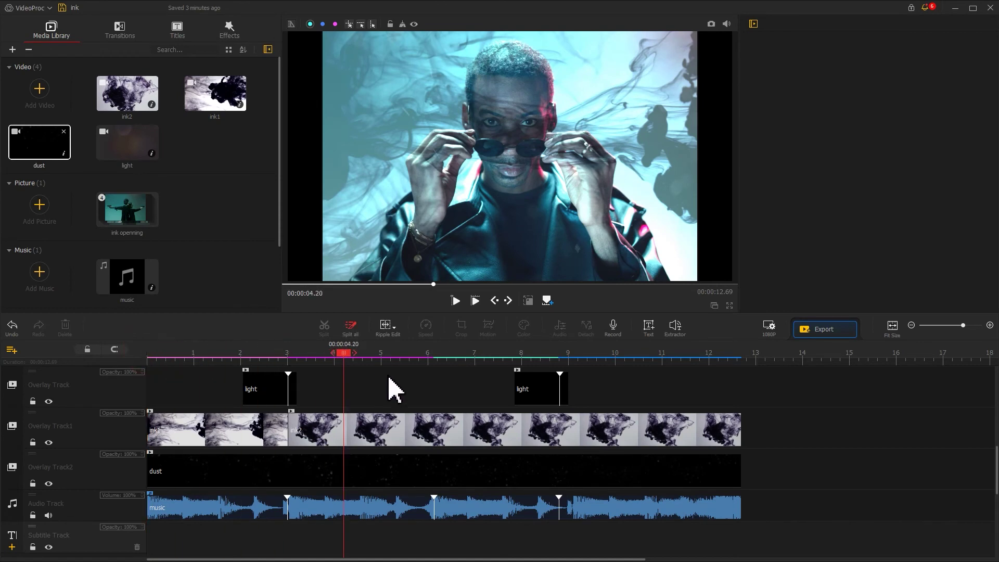
pyautogui.click(432, 390)
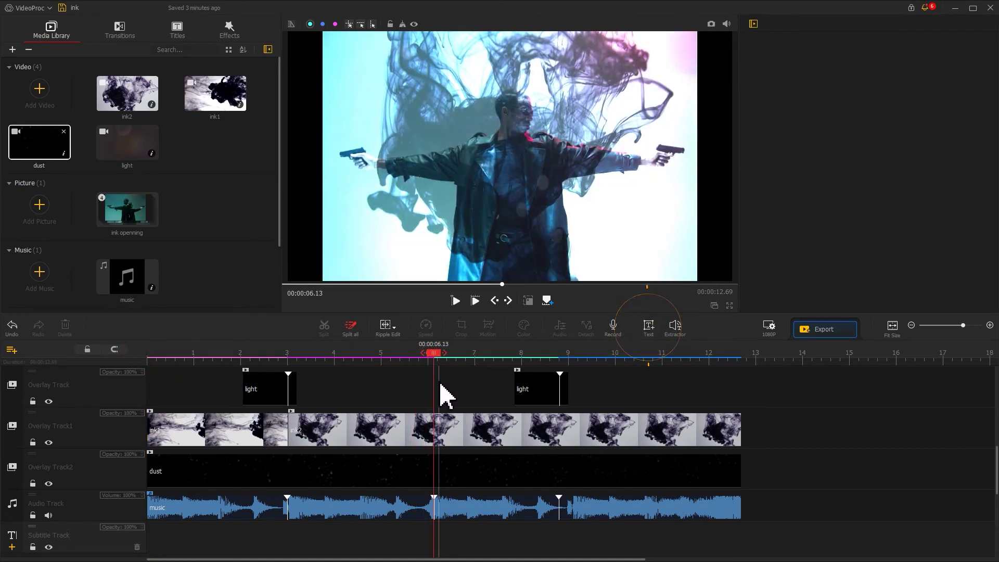
pyautogui.click(651, 332)
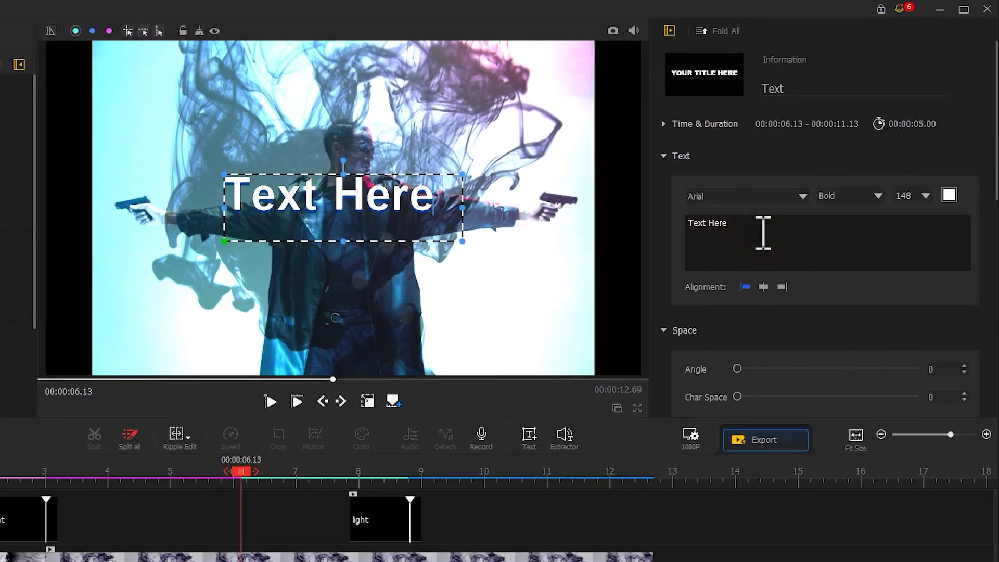
pyautogui.press('BackSpace')
pyautogui.press('BackSpace')
pyautogui.press('BackSpace')
pyautogui.press('BackSpace')
pyautogui.press('BackSpace')
pyautogui.press('BackSpace')
pyautogui.press('BackSpace')
pyautogui.press('BackSpace')
pyautogui.press('BackSpace')
pyautogui.hotkey('ctrl', 'v')
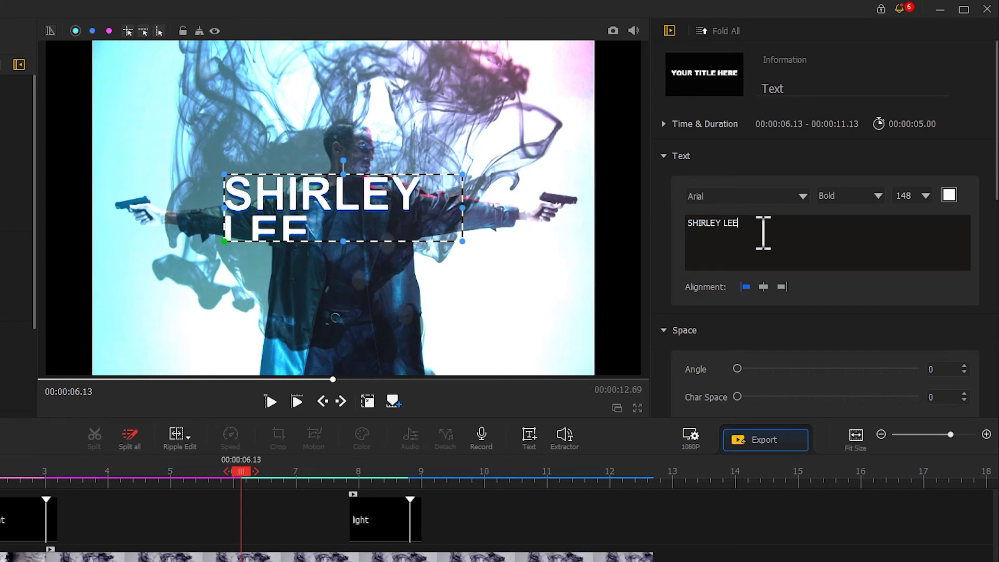
# - Style the title in Franklin Gothic Heavy Italic, size 108, yellow
pyautogui.click(801, 196)
pyautogui.click(831, 283)
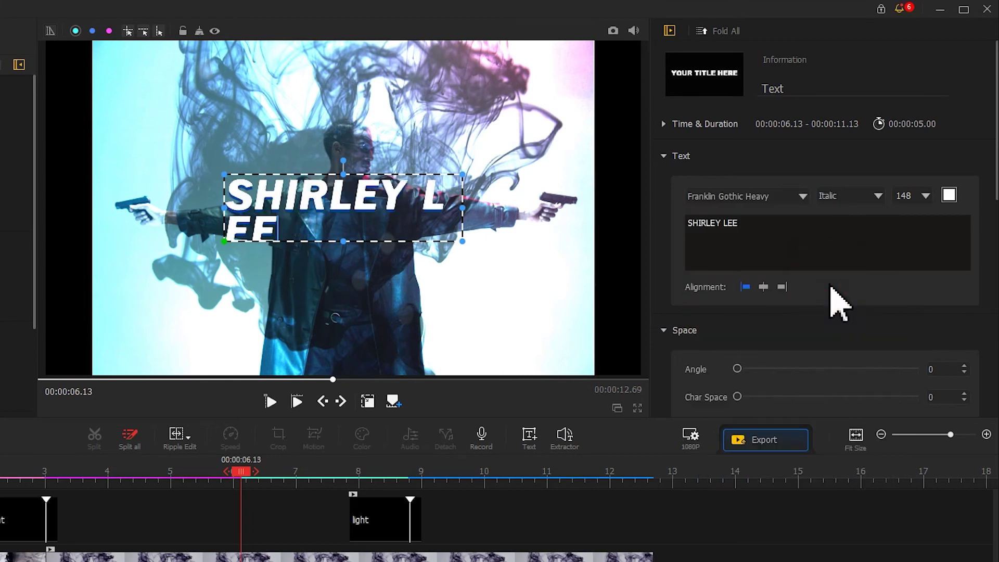
pyautogui.doubleClick(914, 197)
pyautogui.write('108')
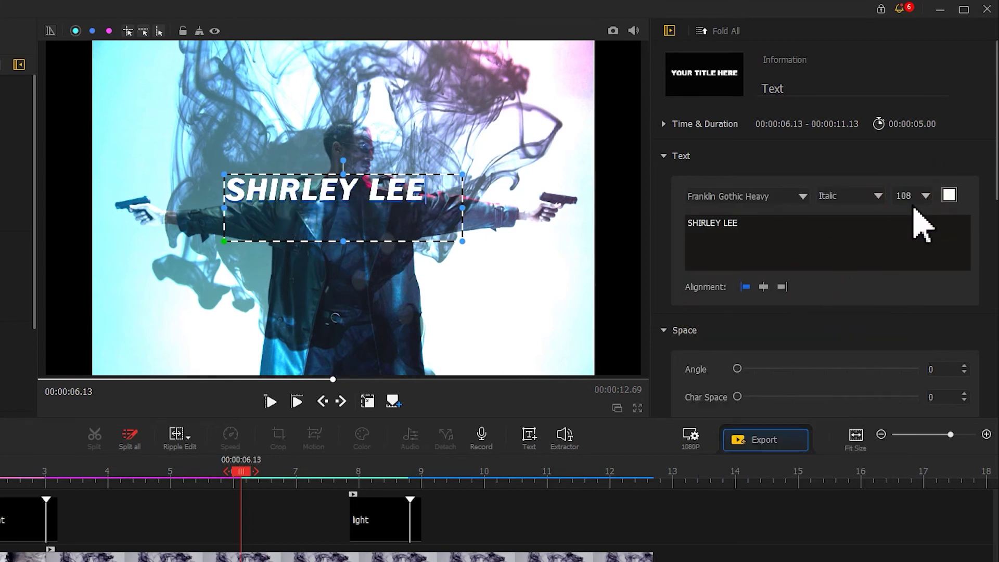
pyautogui.click(953, 196)
pyautogui.click(87, 559)
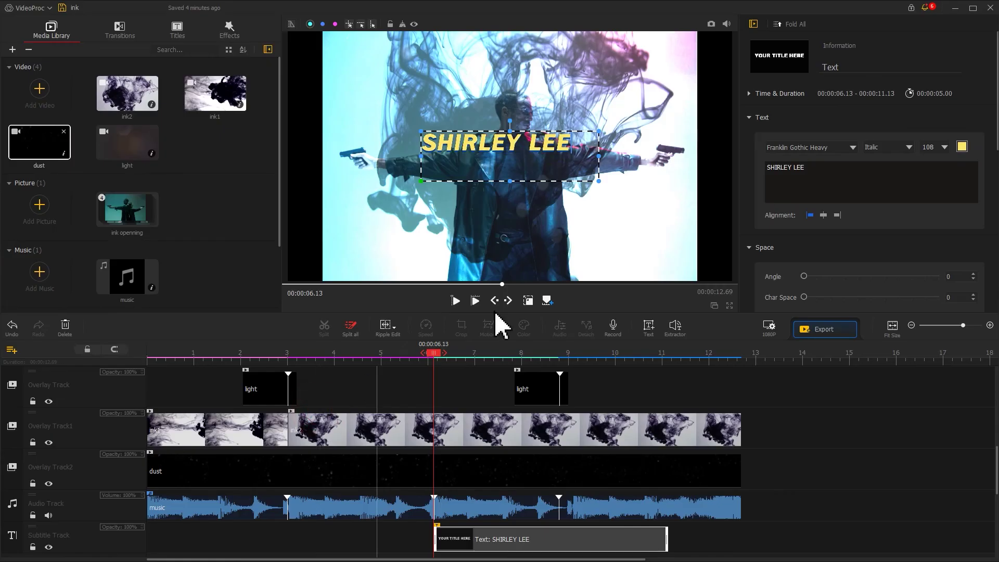
# - Set the title's Appear animation to Fade In and its Disappear animation to Oval 2
pyautogui.scroll(-6, 981, 295)
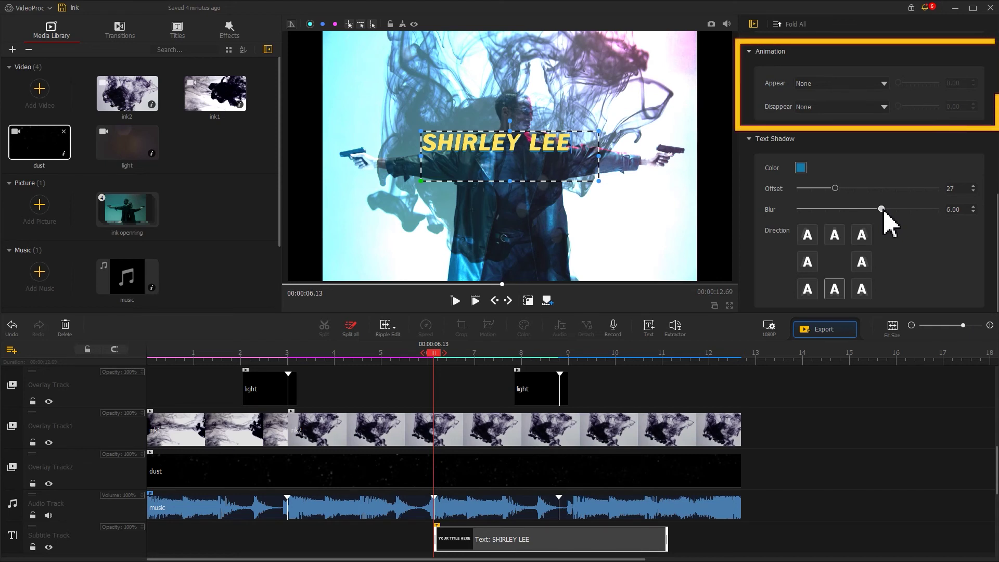
pyautogui.click(840, 83)
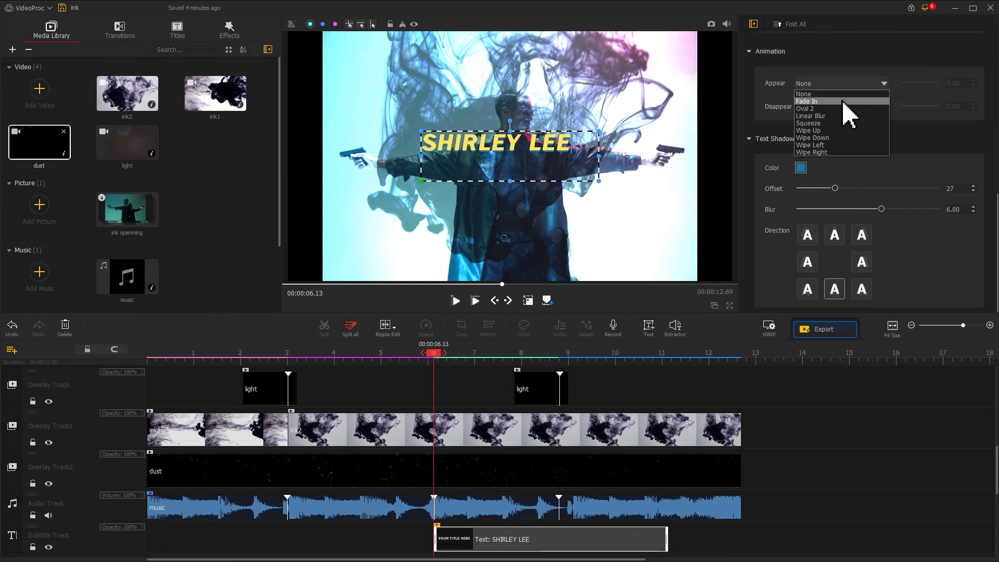
pyautogui.click(843, 101)
pyautogui.click(844, 107)
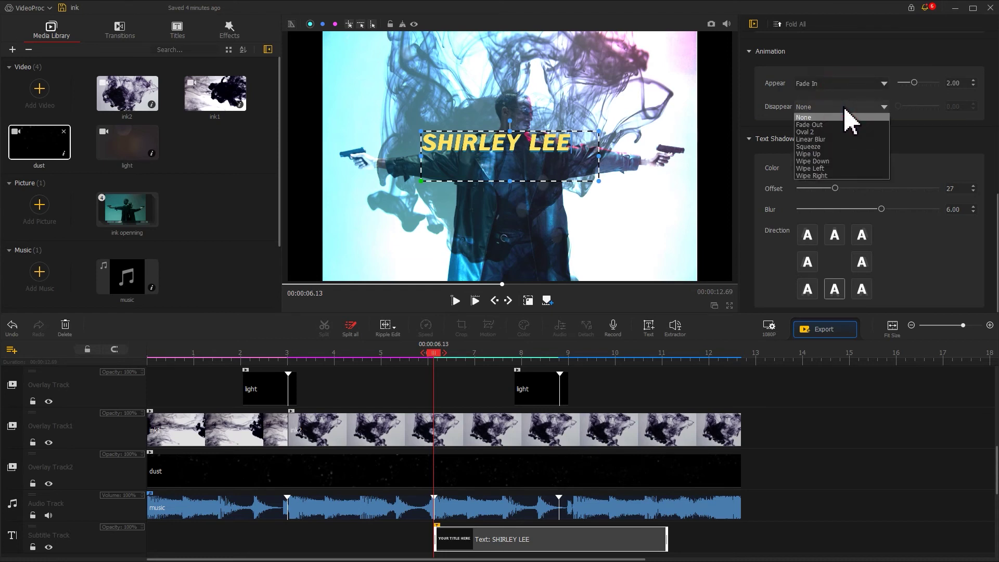
pyautogui.click(847, 135)
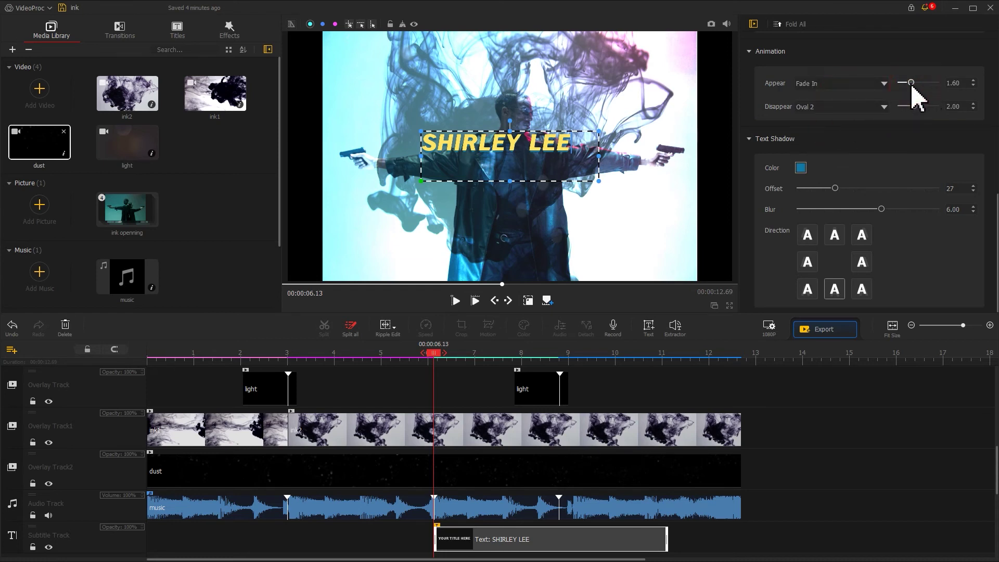
# - Paste a copy of the name title at the start of the video
pyautogui.click(520, 533)
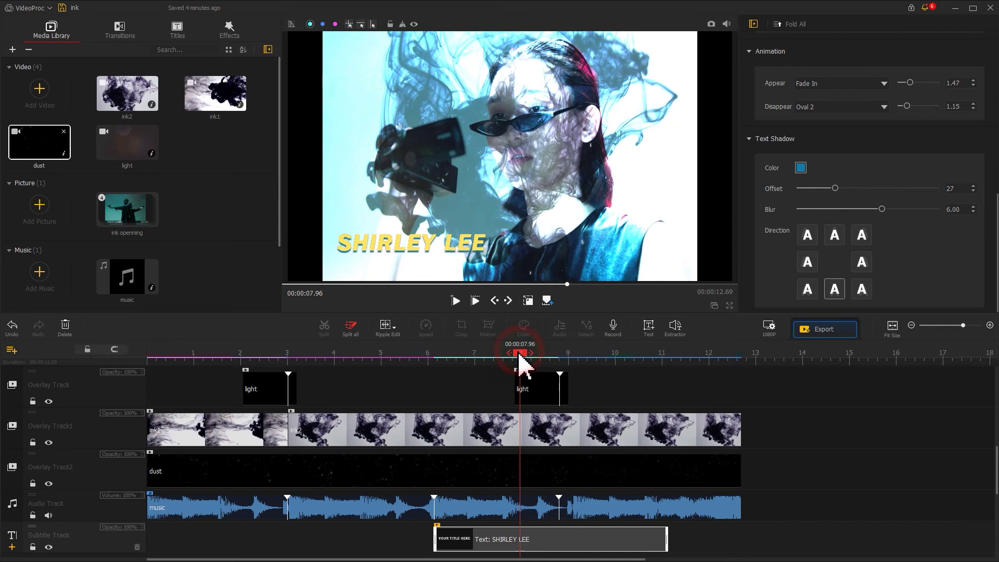
pyautogui.moveTo(519, 355); pyautogui.dragTo(116, 361)
pyautogui.hotkey('ctrl', 'v')
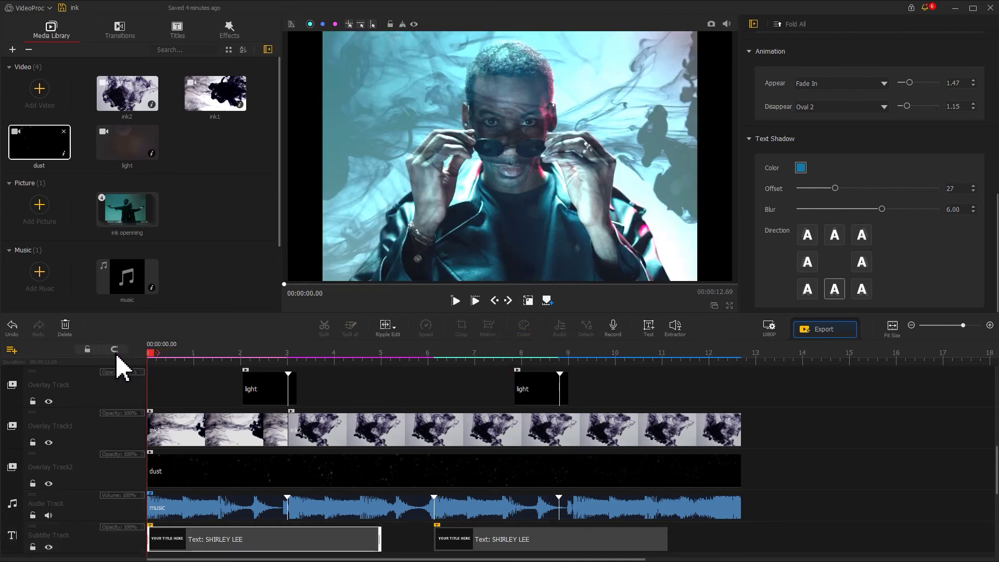
pyautogui.press('space')
# - Replace the copied title with another person's name, widen its box, and move it right
pyautogui.scroll(5, 809, 167)
pyautogui.moveTo(809, 166); pyautogui.dragTo(747, 164)
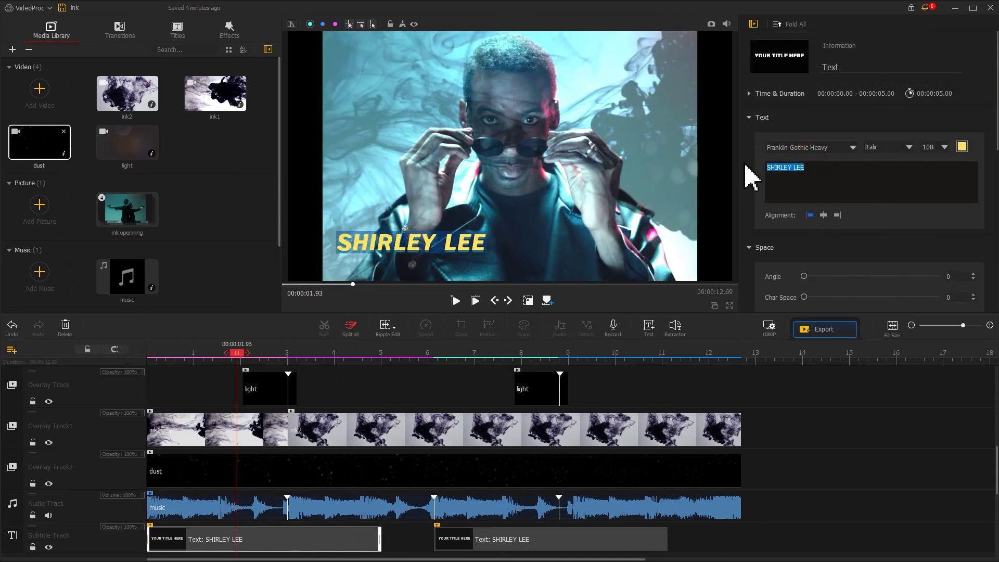
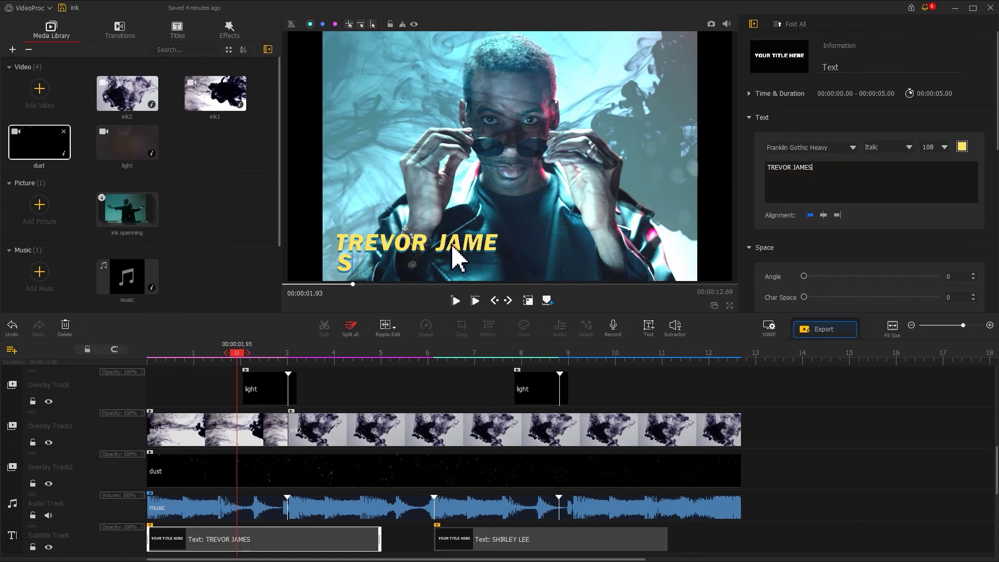
pyautogui.click(457, 257)
pyautogui.moveTo(514, 255); pyautogui.dragTo(534, 256)
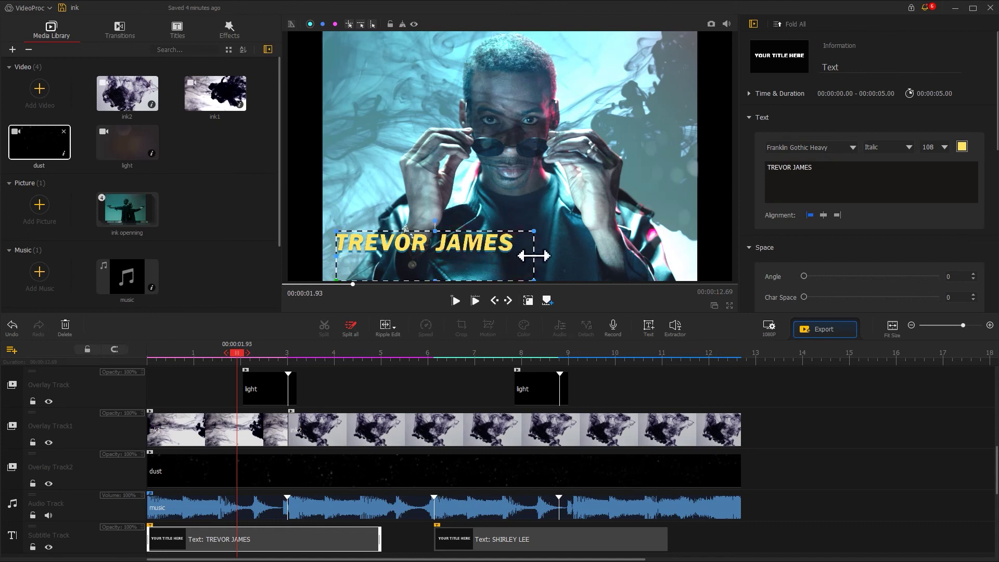
pyautogui.moveTo(472, 246); pyautogui.dragTo(647, 230)
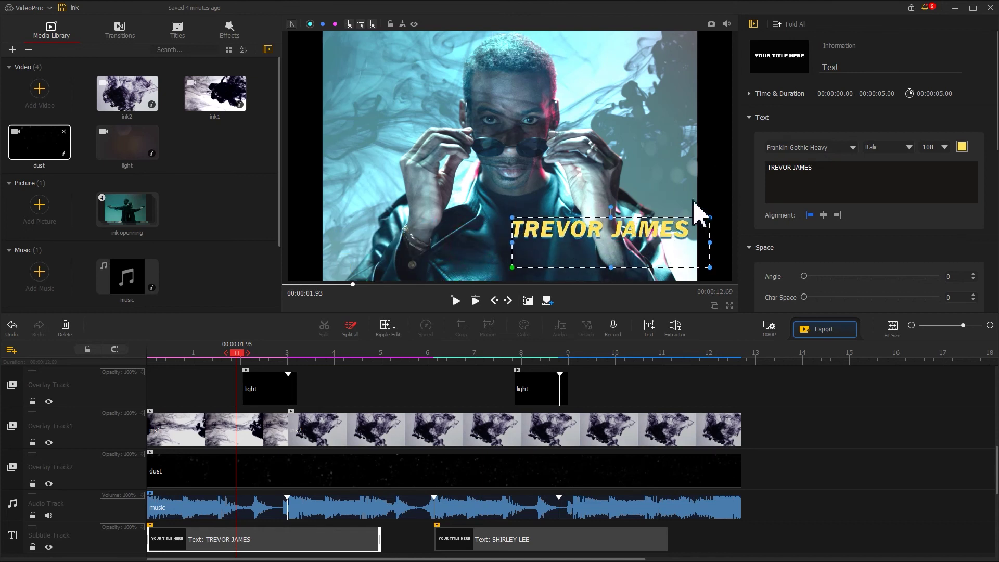
pyautogui.click(718, 190)
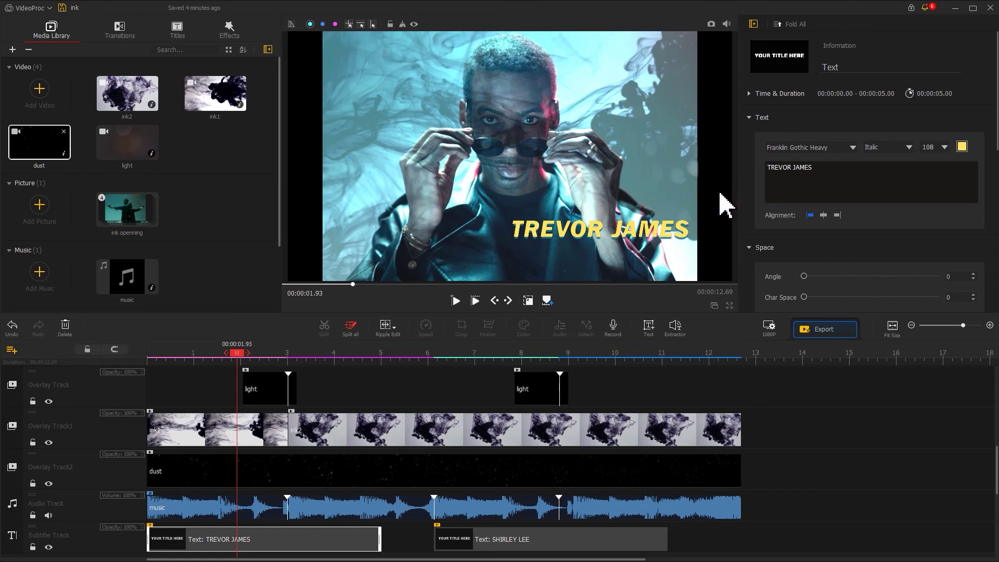